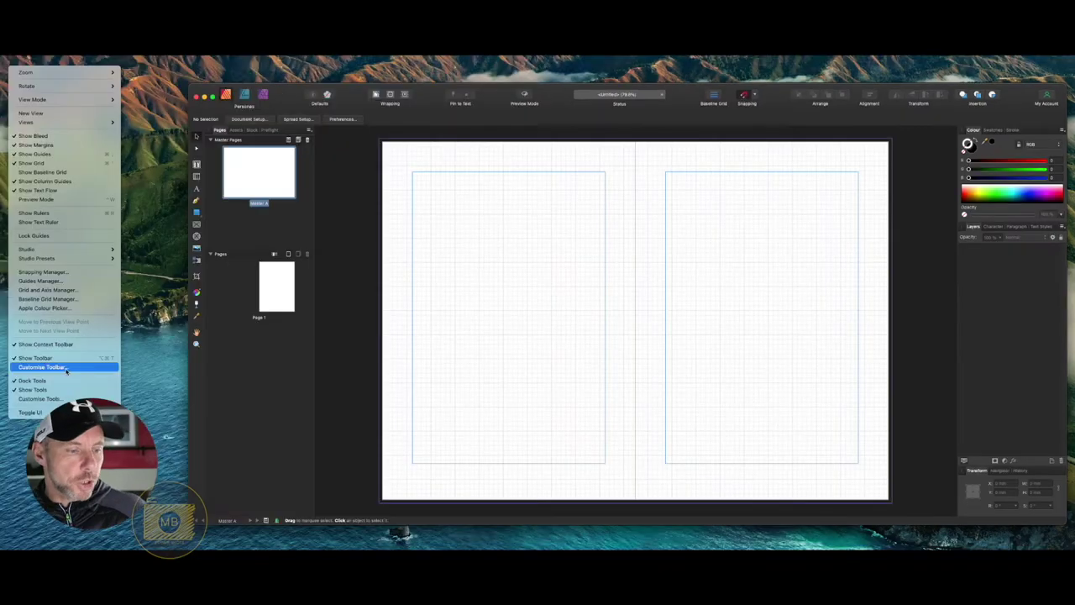
- Switch the toolbar to icons only, then restore its text labels
click(60, 364)
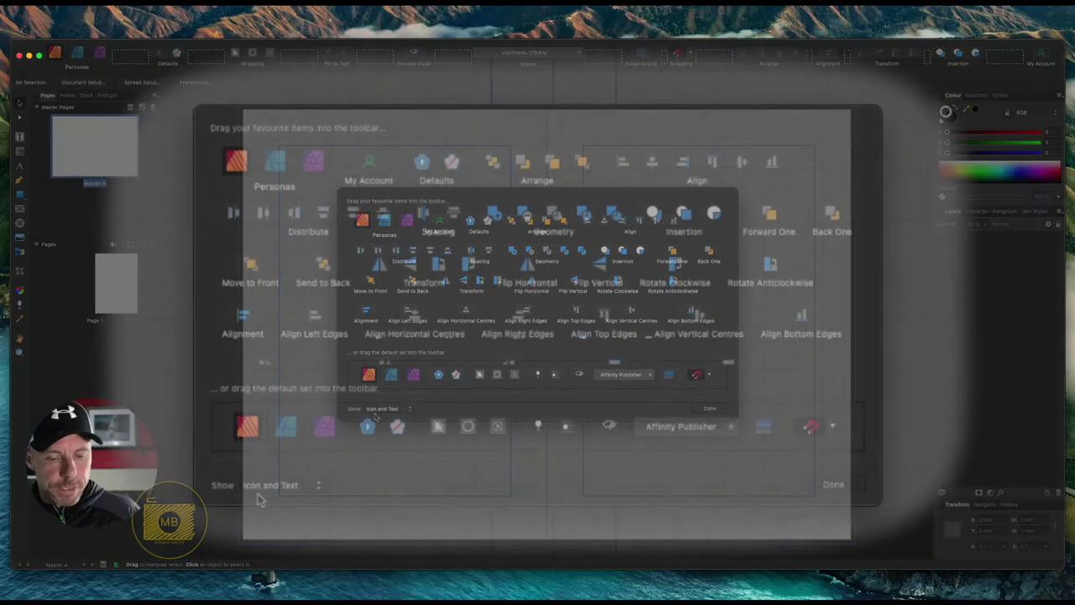
click(265, 485)
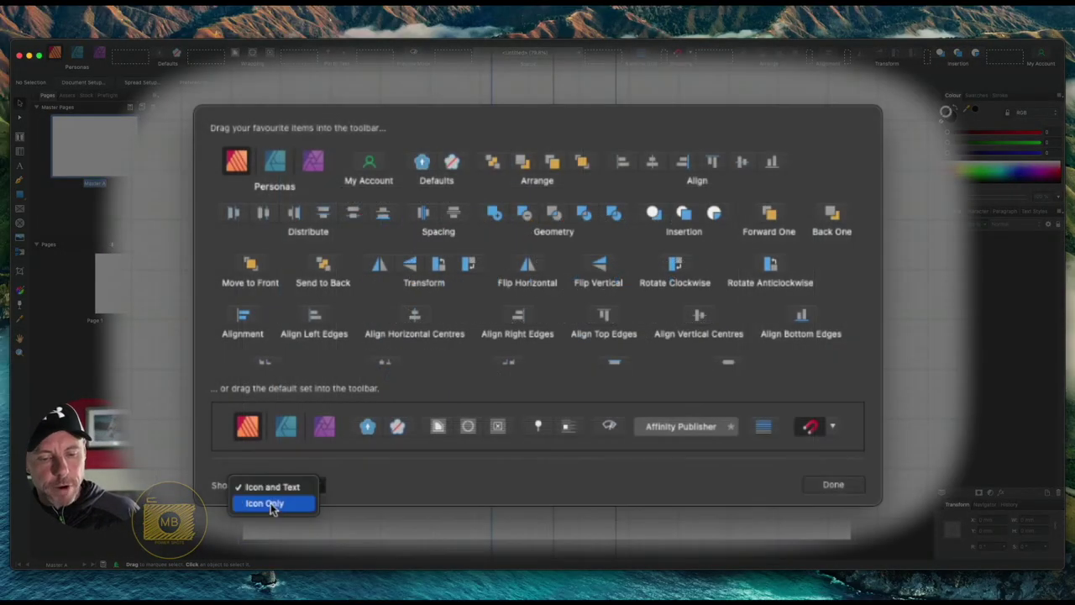
click(274, 506)
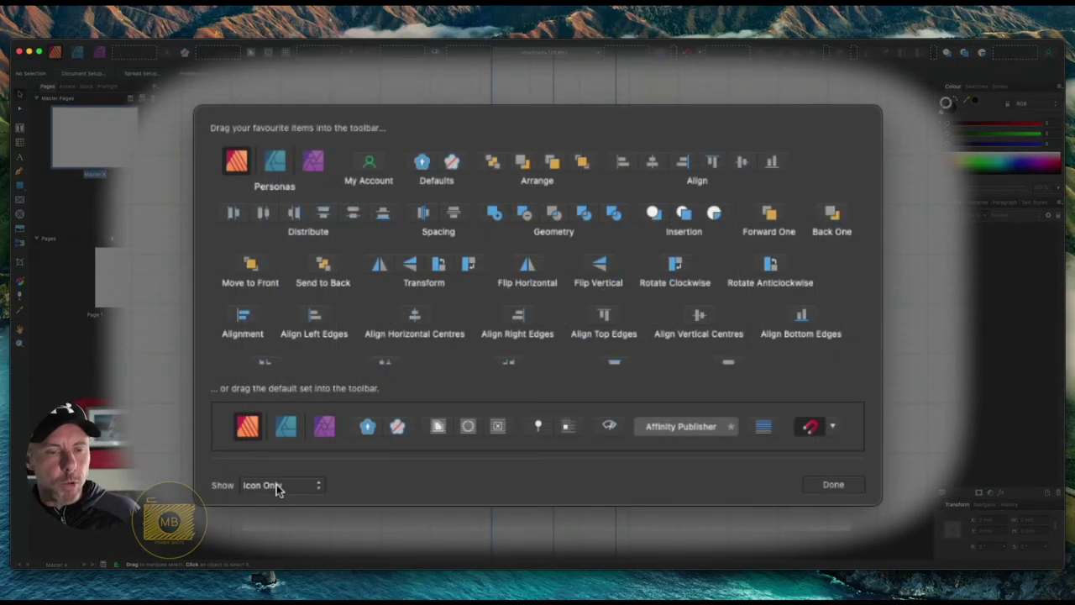
click(277, 488)
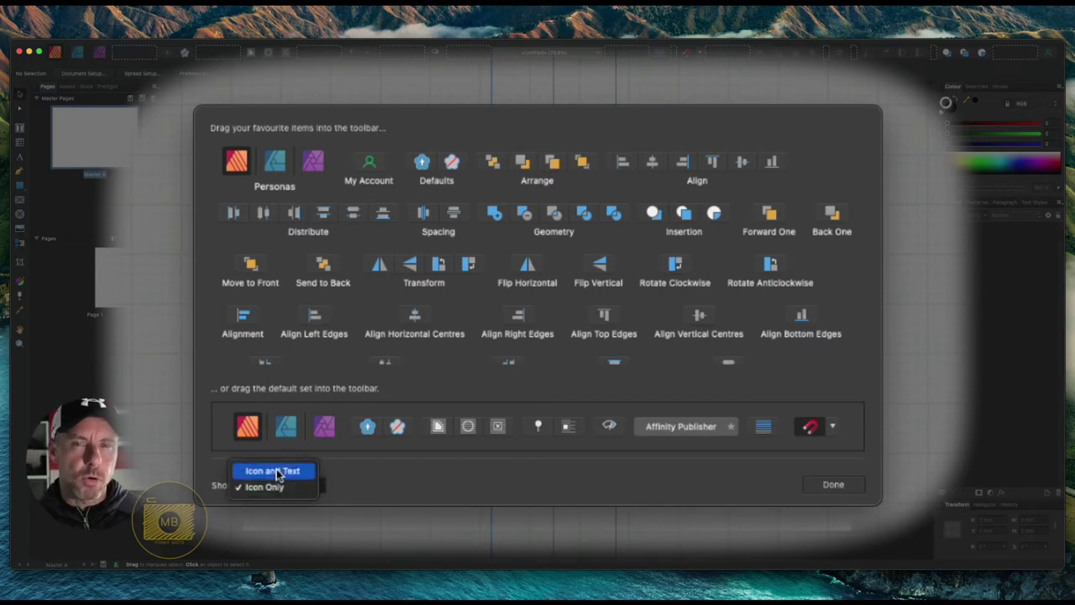
click(277, 472)
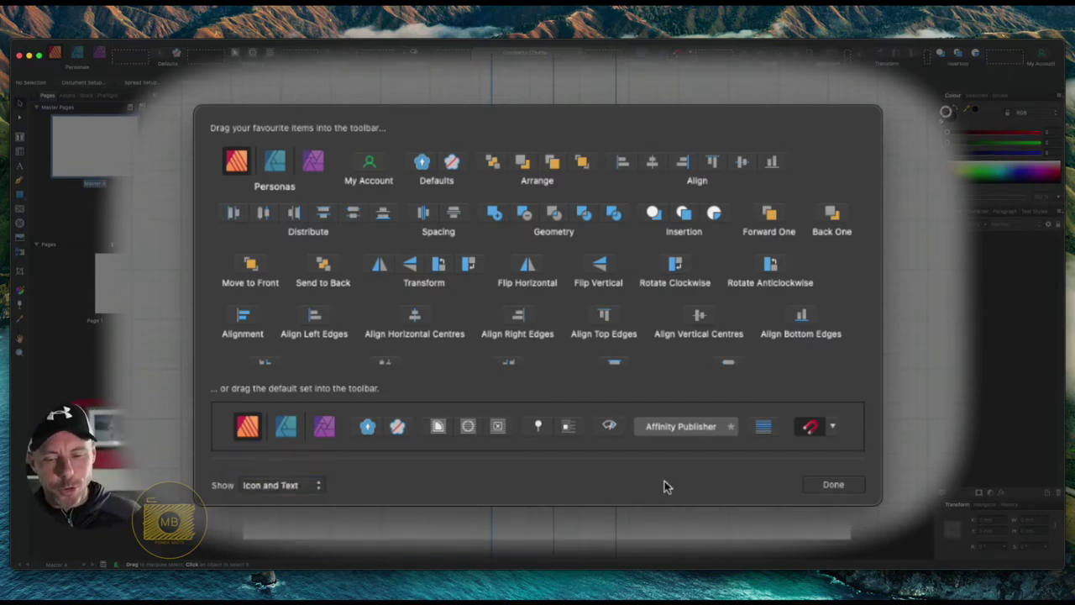
click(832, 485)
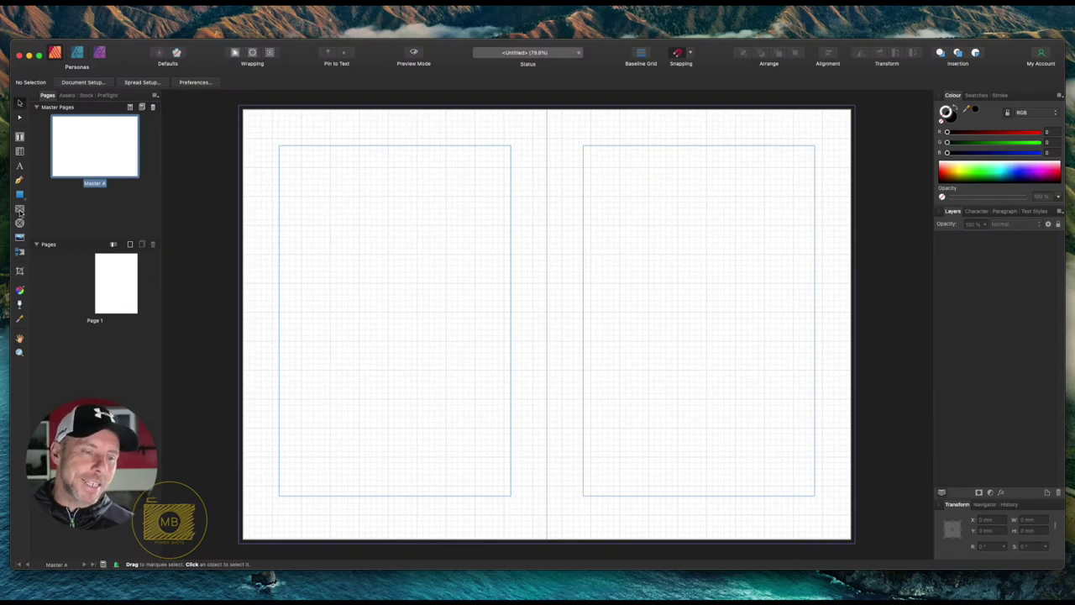
- Draw a 160 × 80.1 mm picture frame from the right page's top-left margin corner, then select it
click(20, 211)
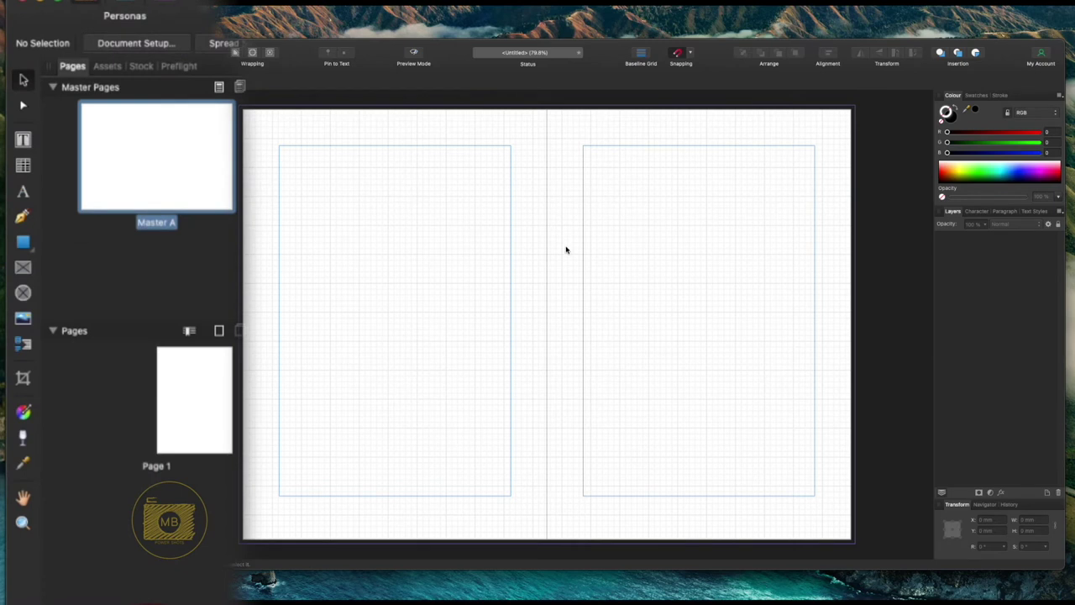
key(f)
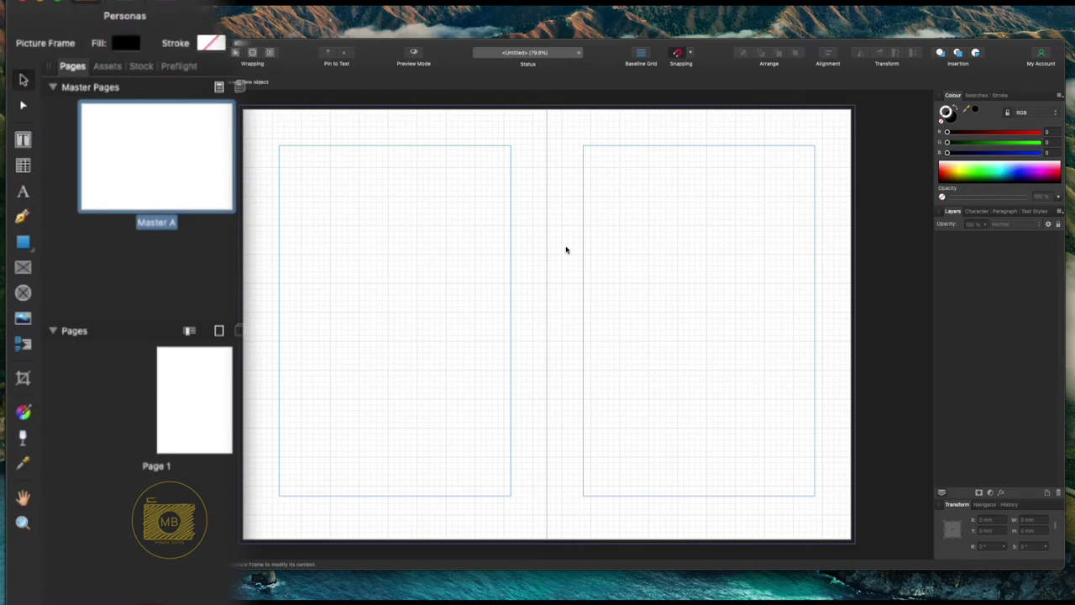
click(24, 290)
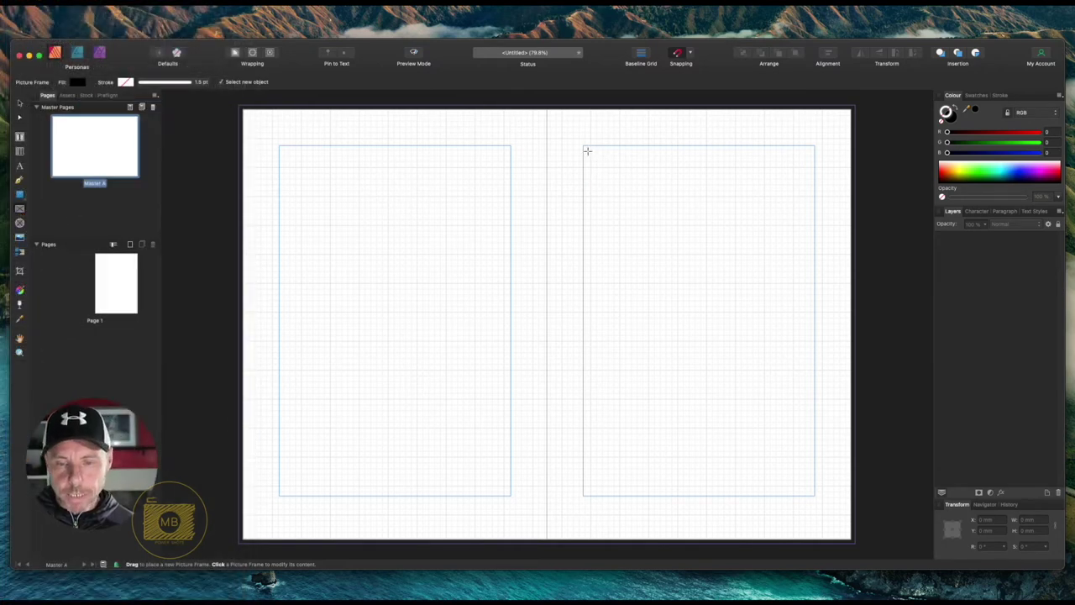
drag(583, 146, 812, 262)
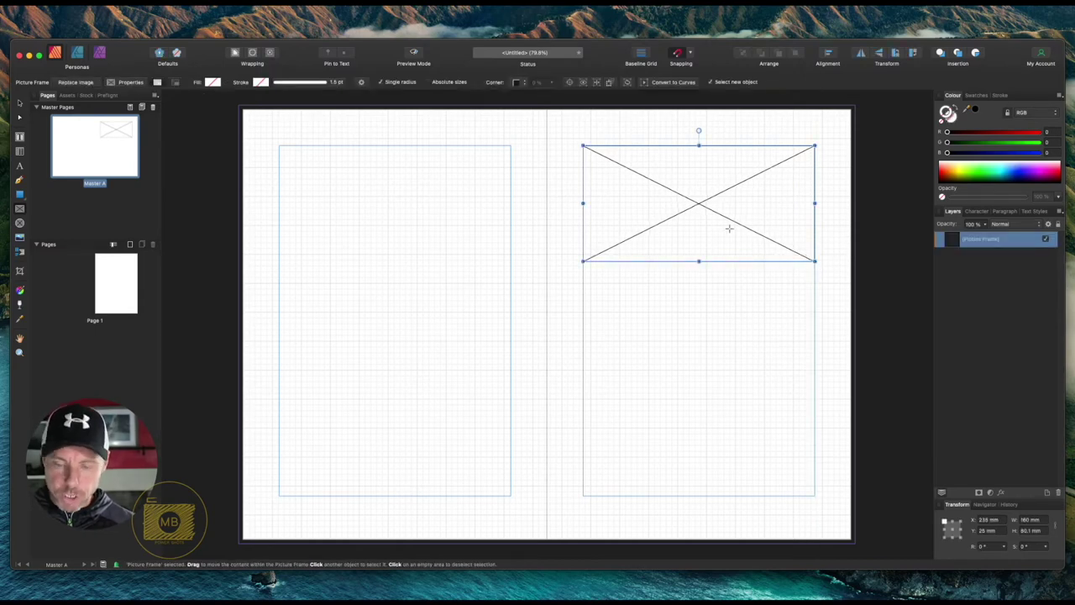
key(super+d)
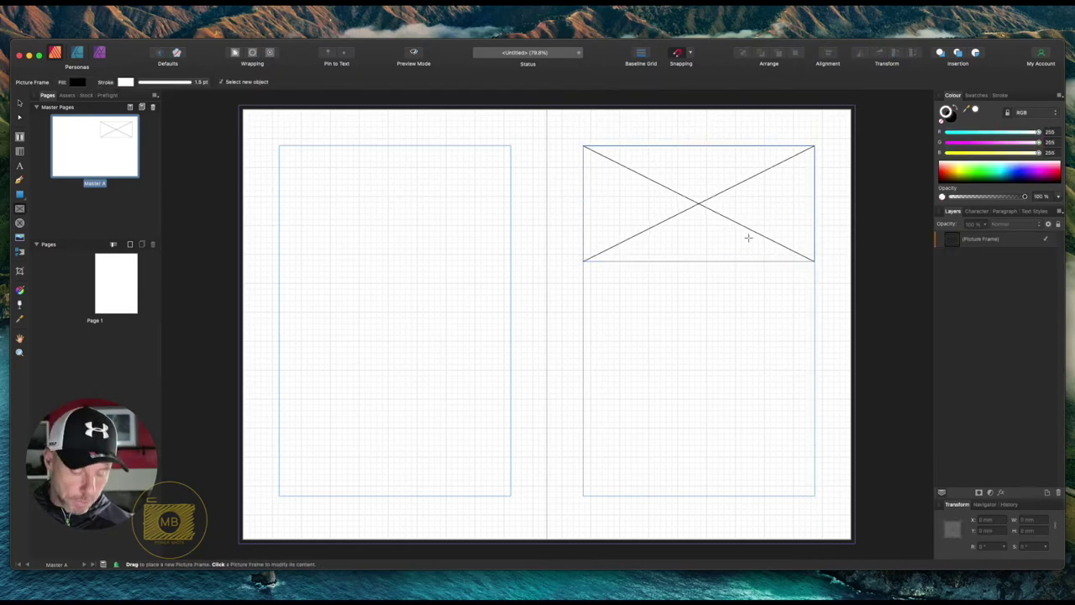
key(v)
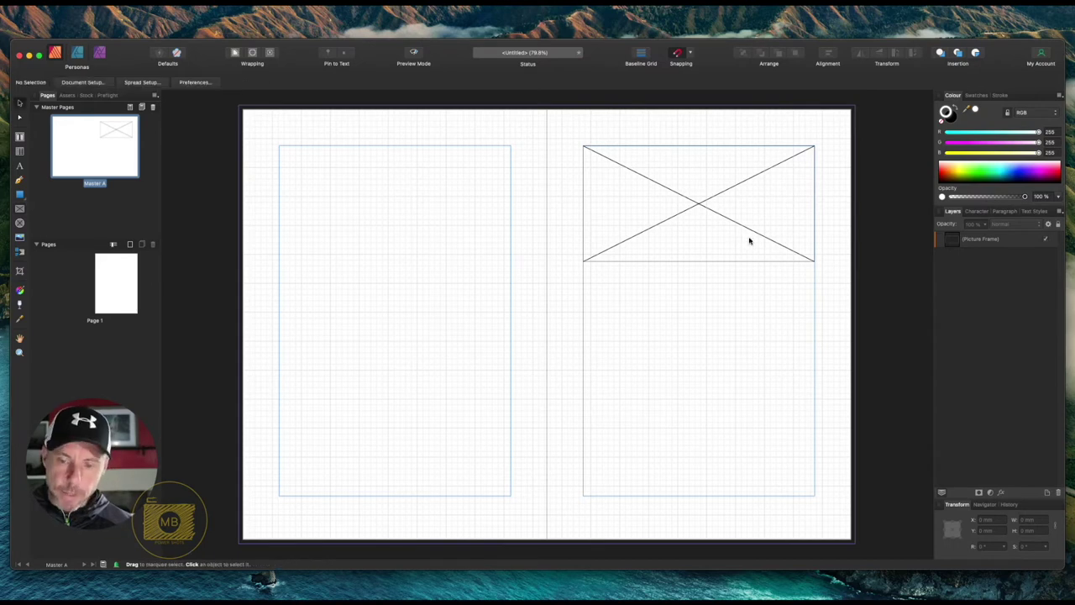
click(728, 228)
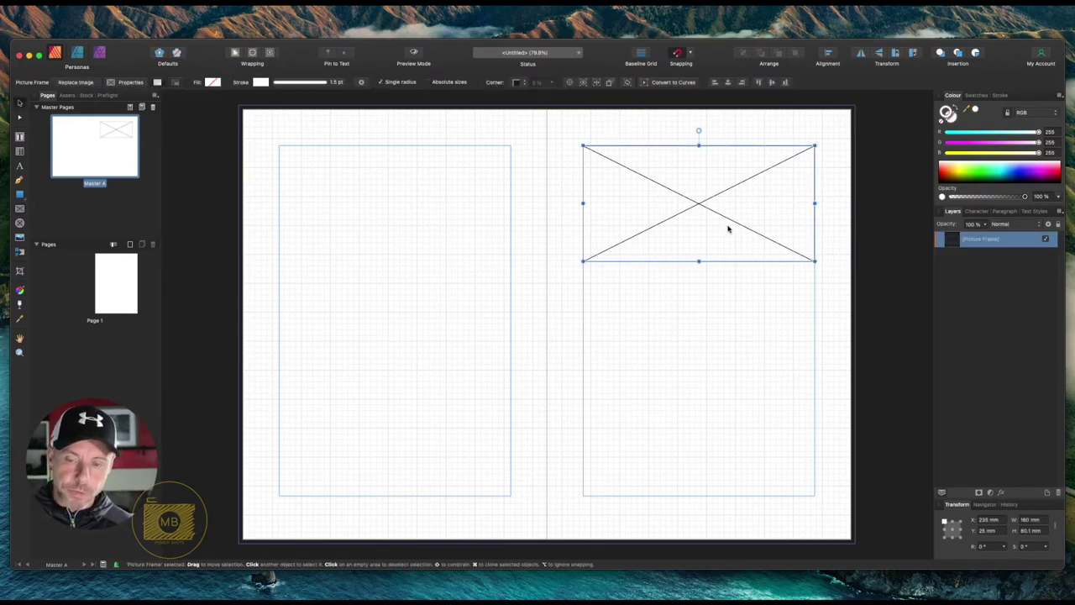
- Clone the picture frame twice downward and snap the copies into the right page's margin area
mouse_move(728, 228)
mouse_down()
mouse_move(731, 473)
mouse_move(727, 461)
mouse_up()
drag(697, 344, 694, 344)
drag(713, 288, 717, 319)
click(829, 309)
drag(698, 377, 698, 377)
click(844, 336)
- Select the top, middle and bottom picture frames in turn to check their placement
click(801, 340)
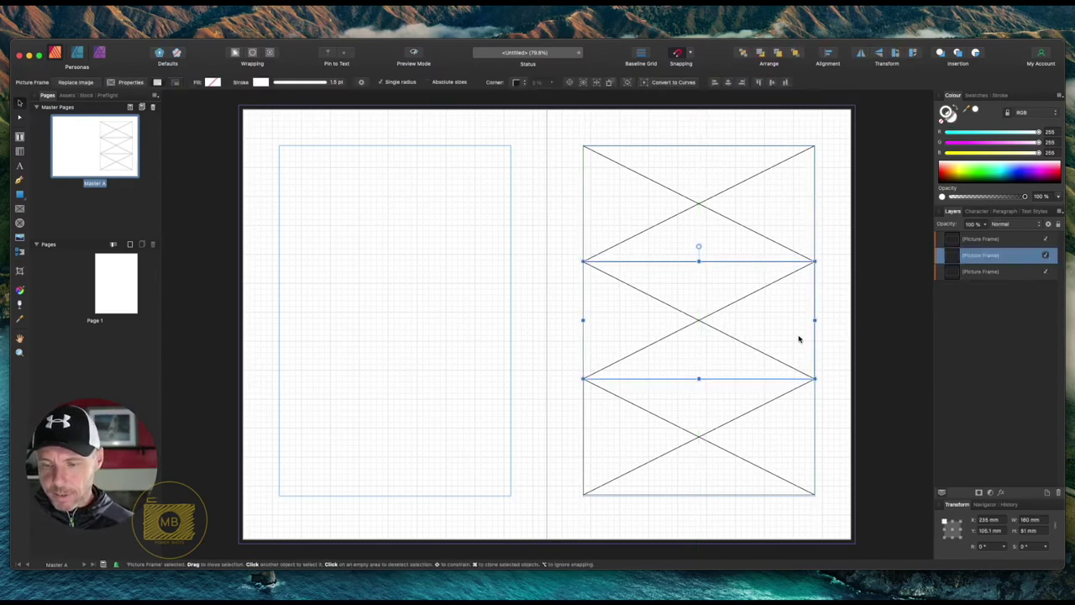
click(759, 230)
click(737, 396)
click(710, 283)
click(710, 221)
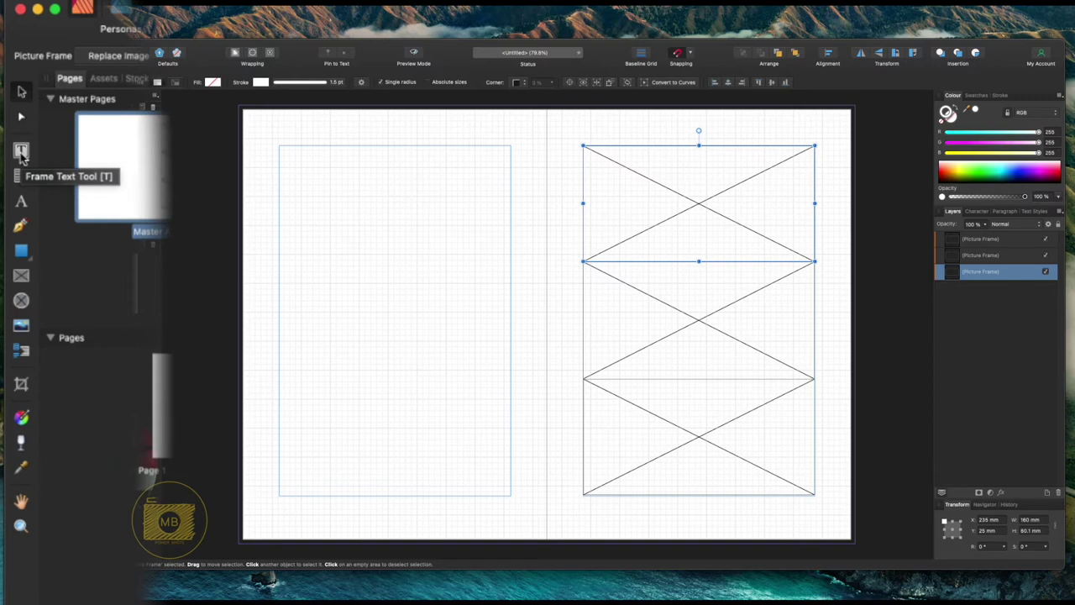
- Draw a 148.3 × 106 mm text frame on the lower left page, raising its top edge
click(21, 152)
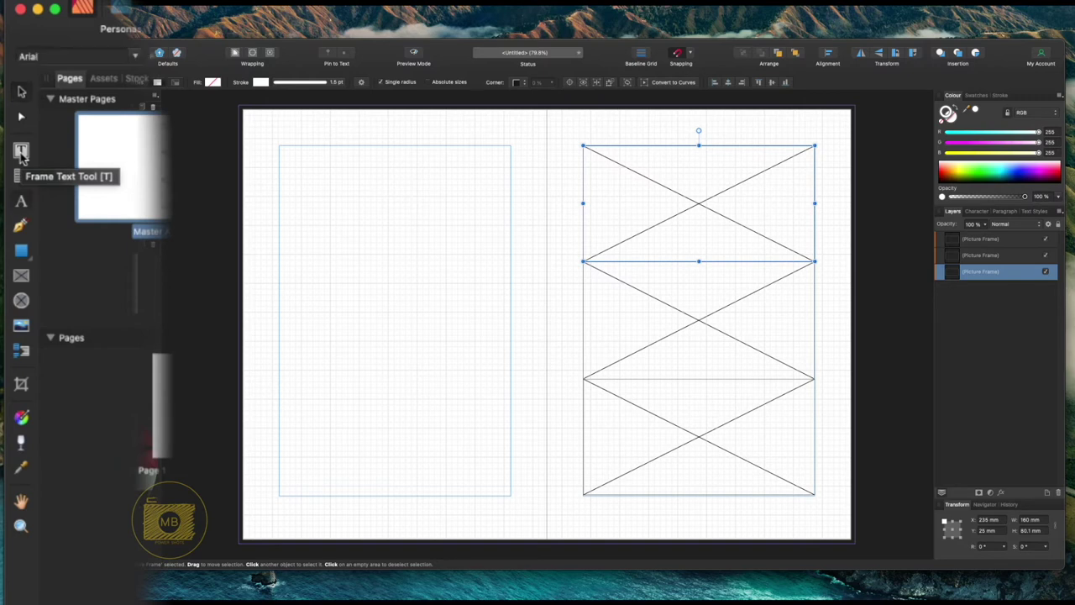
click(21, 205)
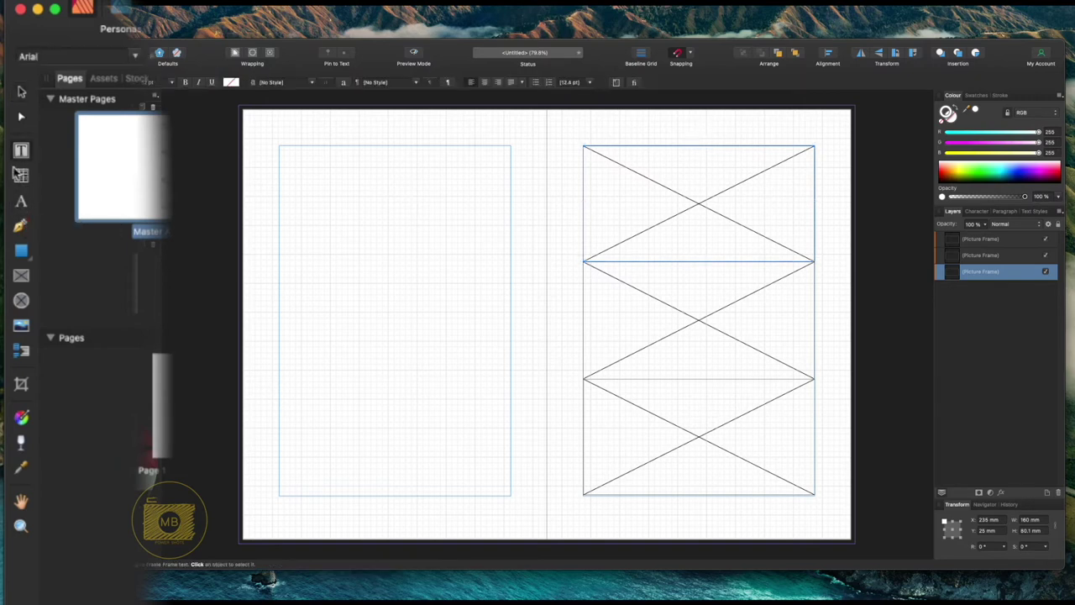
click(21, 149)
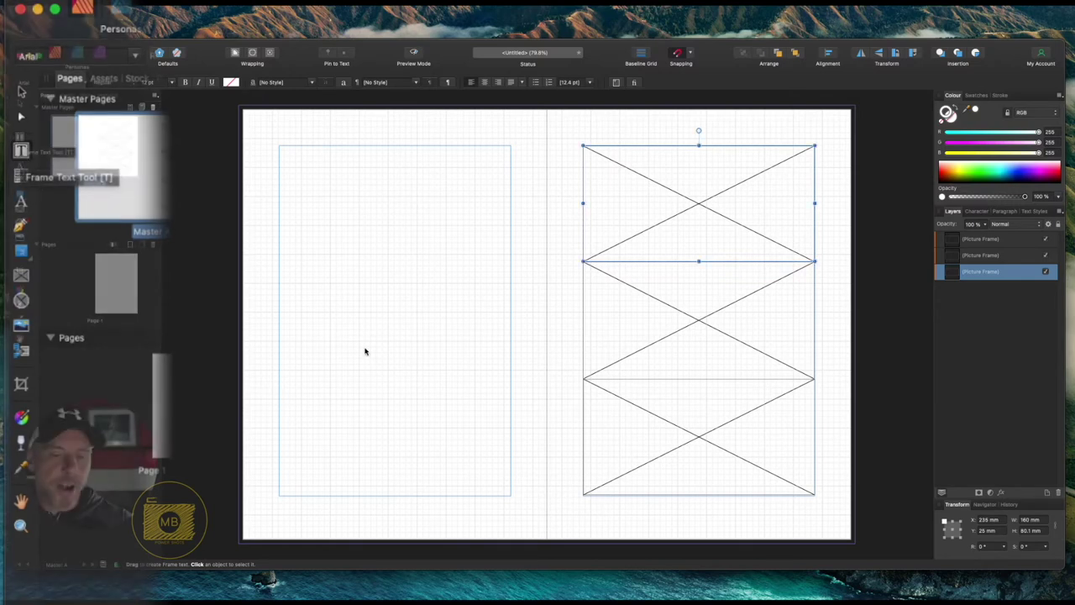
drag(289, 365, 501, 478)
drag(395, 365, 394, 324)
- Insert filler text into the lower-left text frame and select all of it
right_click(338, 371)
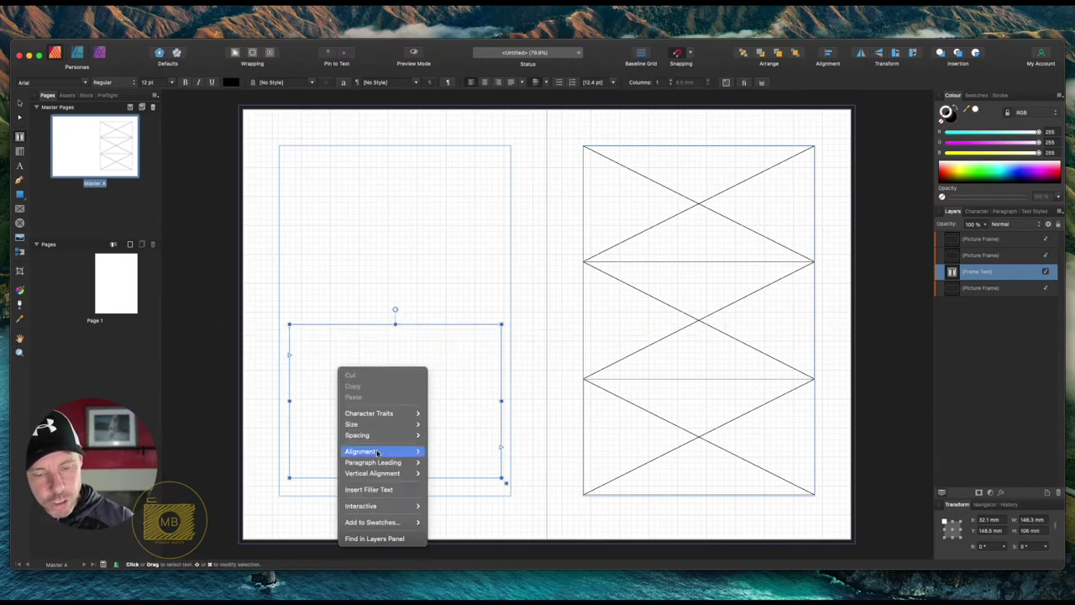
click(398, 490)
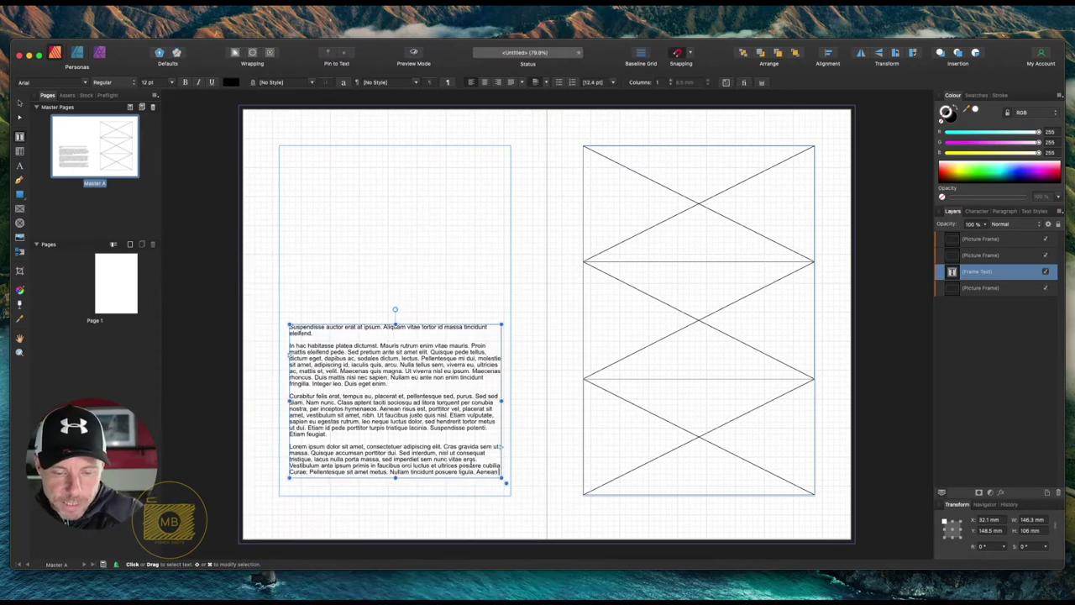
key(super+a)
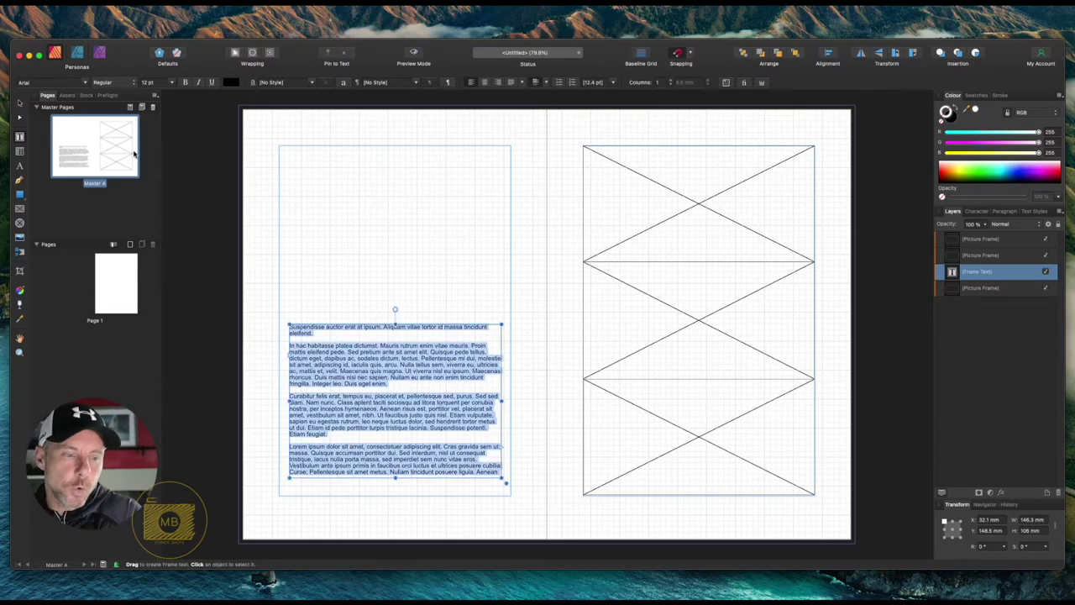
- Set the filler text in Code Light, centred and then justified left
click(71, 82)
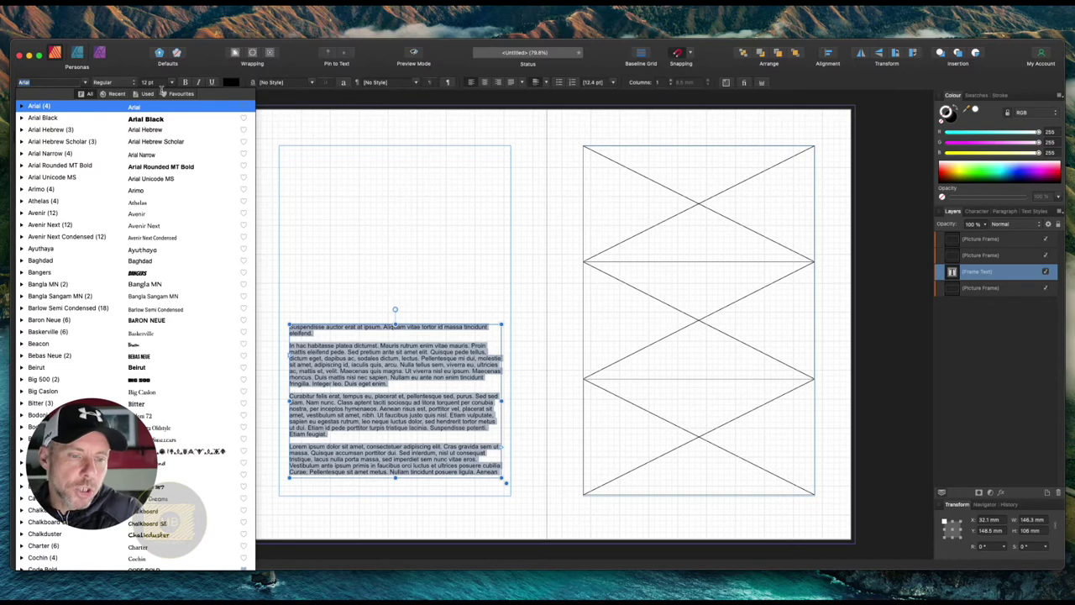
text(code)
click(74, 117)
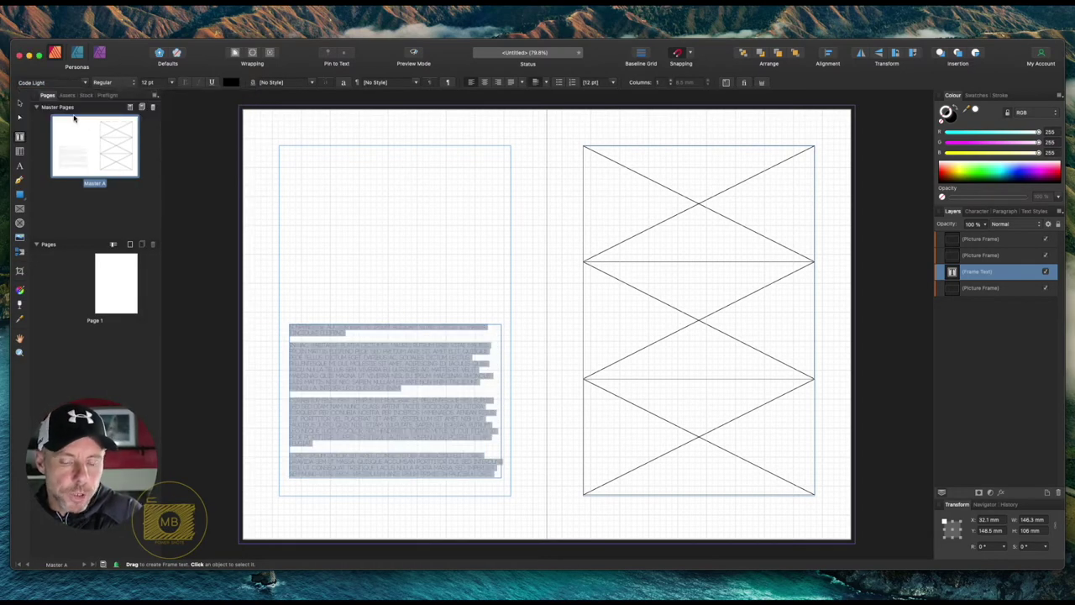
click(483, 84)
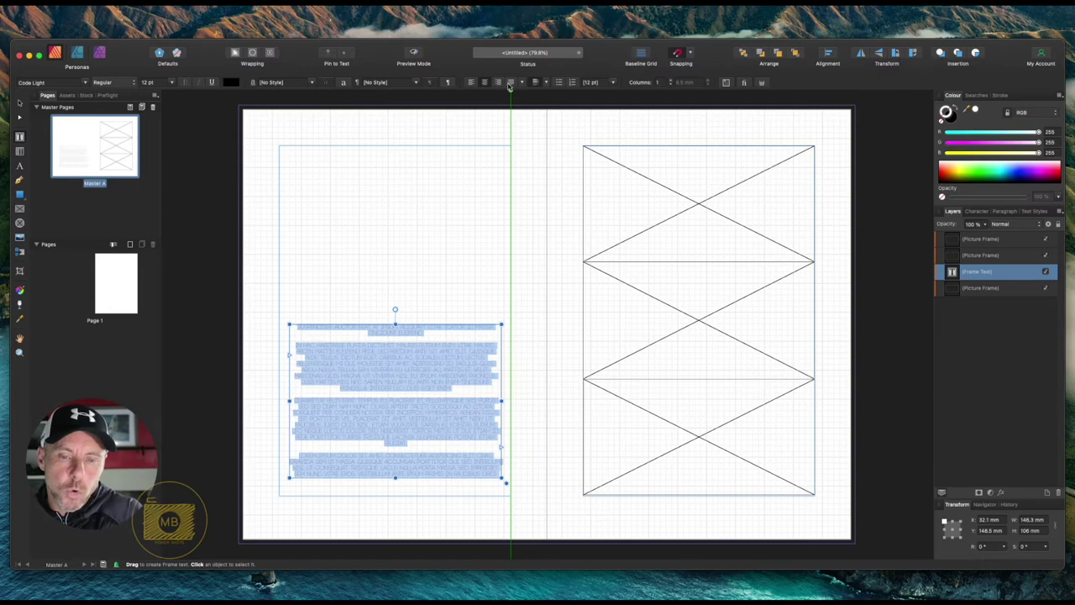
click(510, 86)
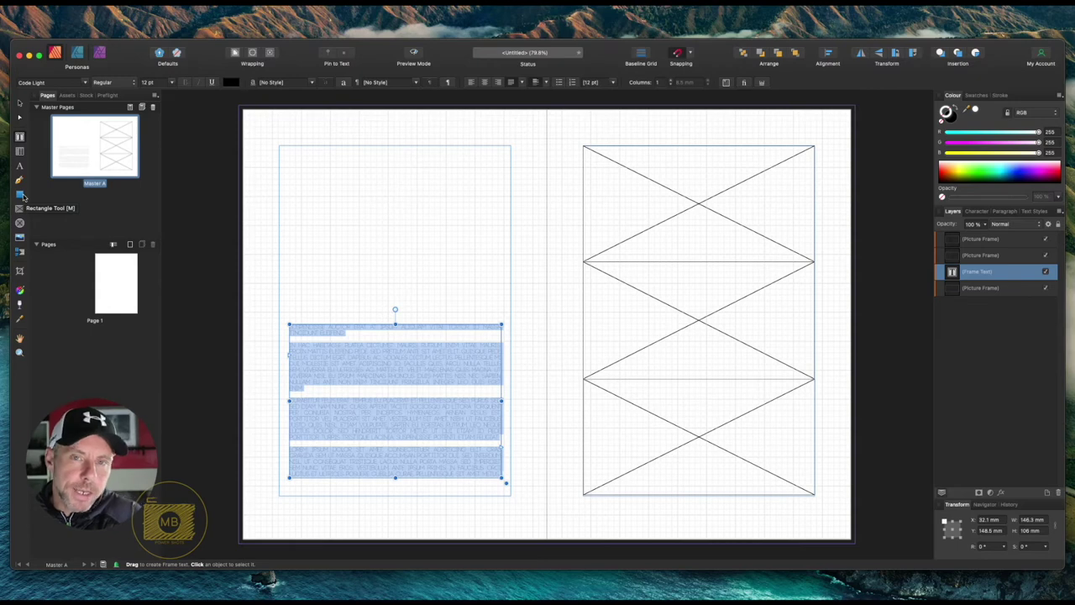
- Draw a rectangle above the filler text and remove its fill
drag(22, 196, 51, 192)
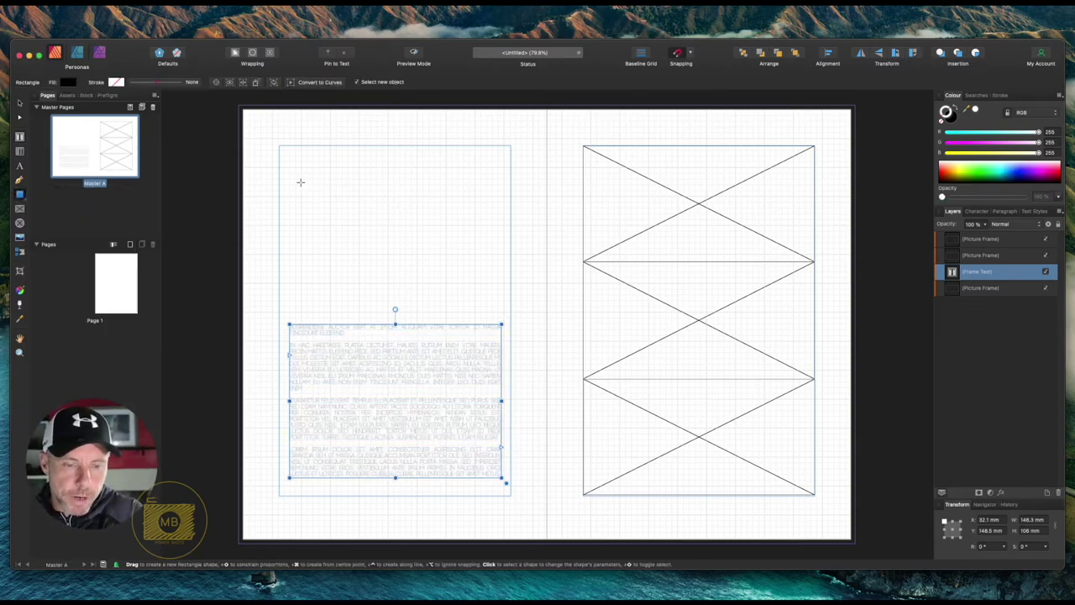
drag(289, 168, 499, 306)
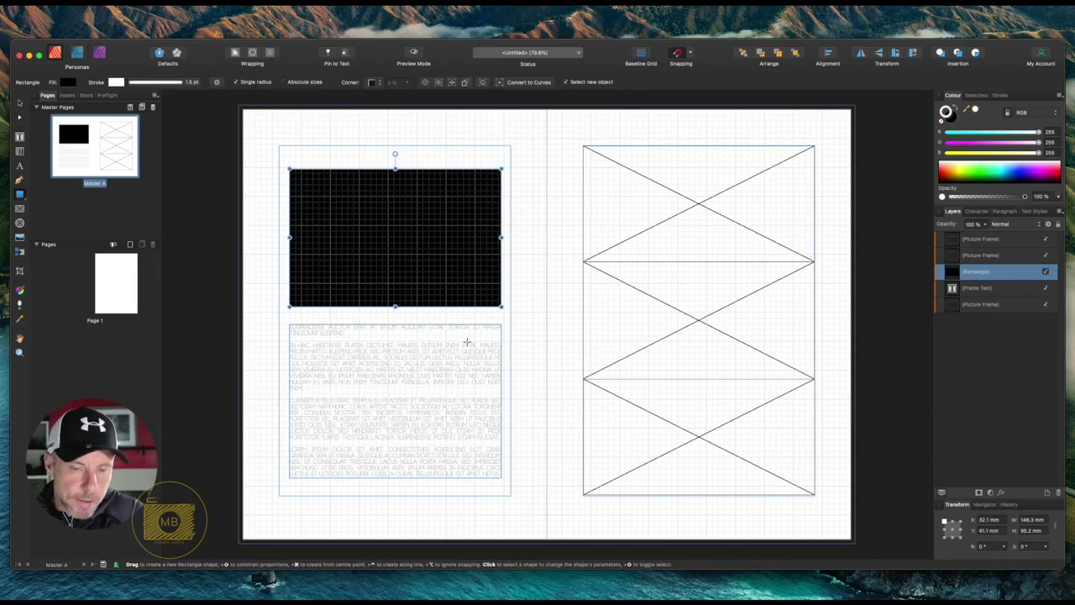
click(68, 82)
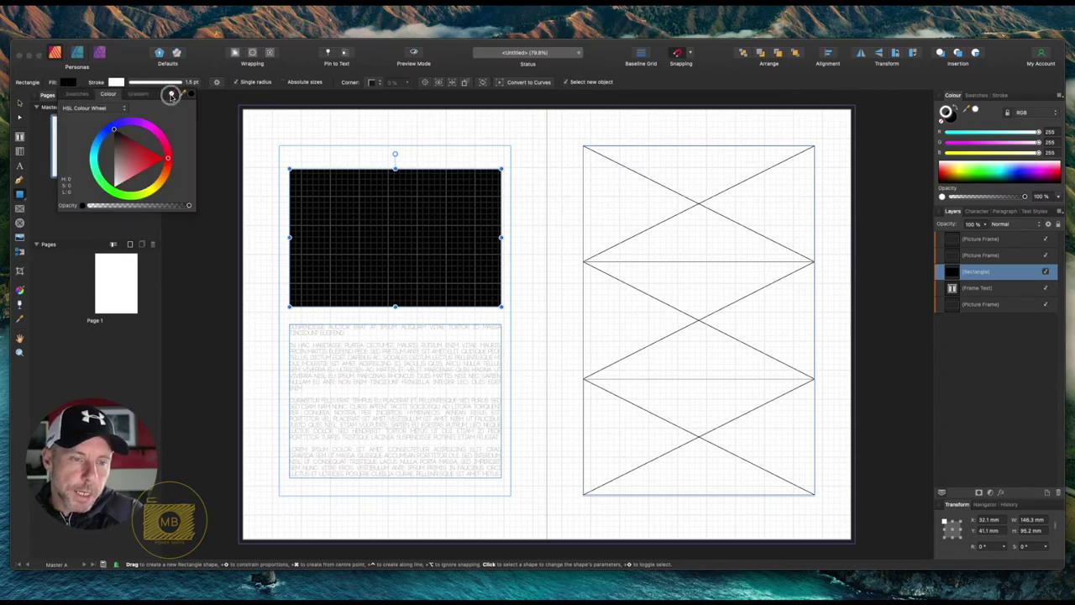
click(173, 95)
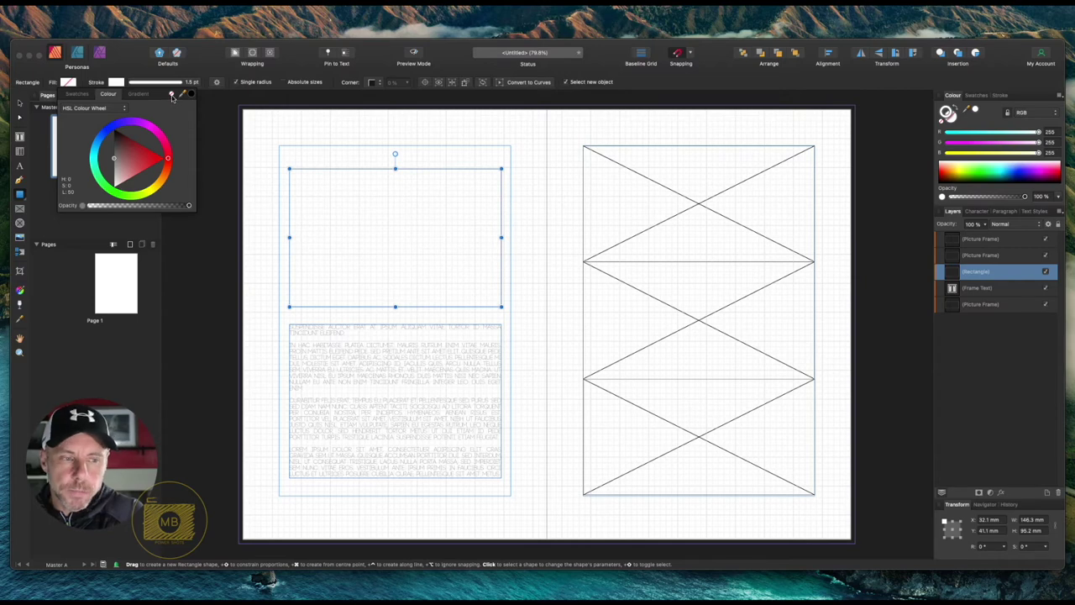
- Give the box a near-black outline thinned to 0.5 pt
click(120, 83)
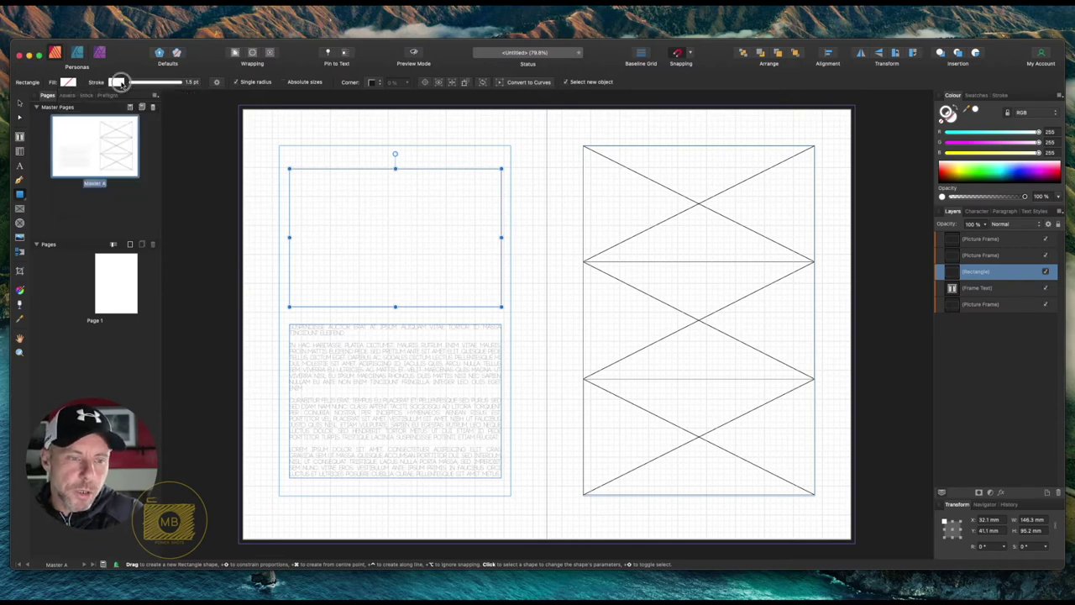
click(120, 82)
click(163, 135)
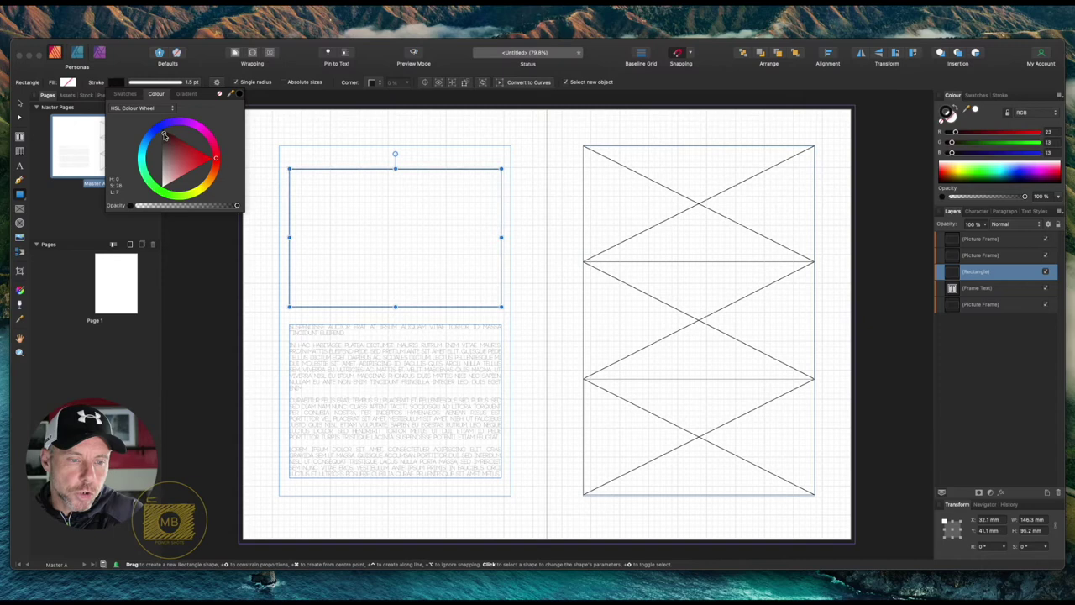
click(188, 83)
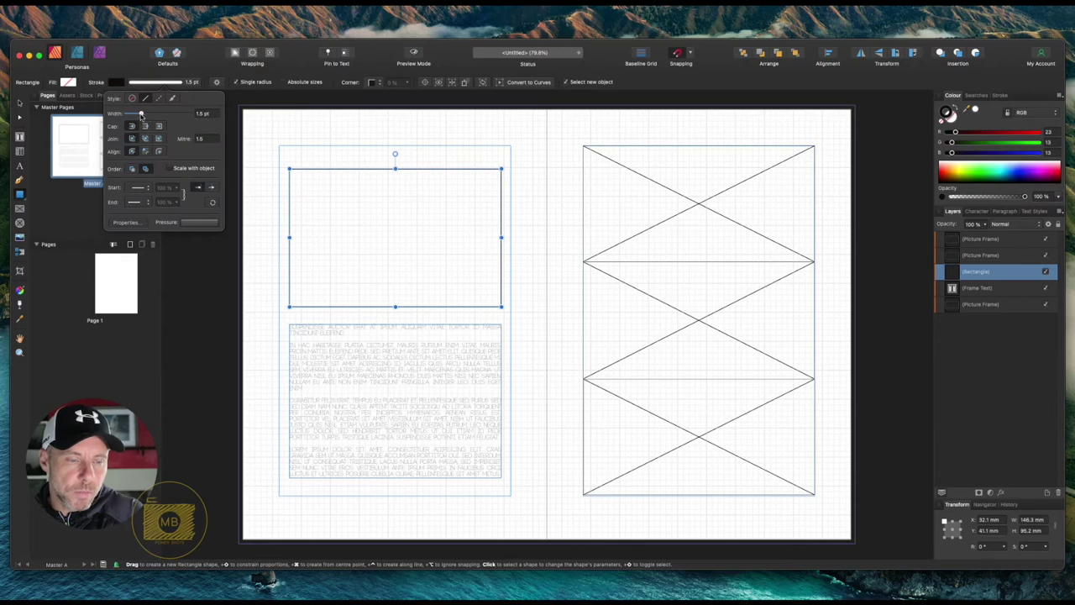
drag(141, 114, 132, 115)
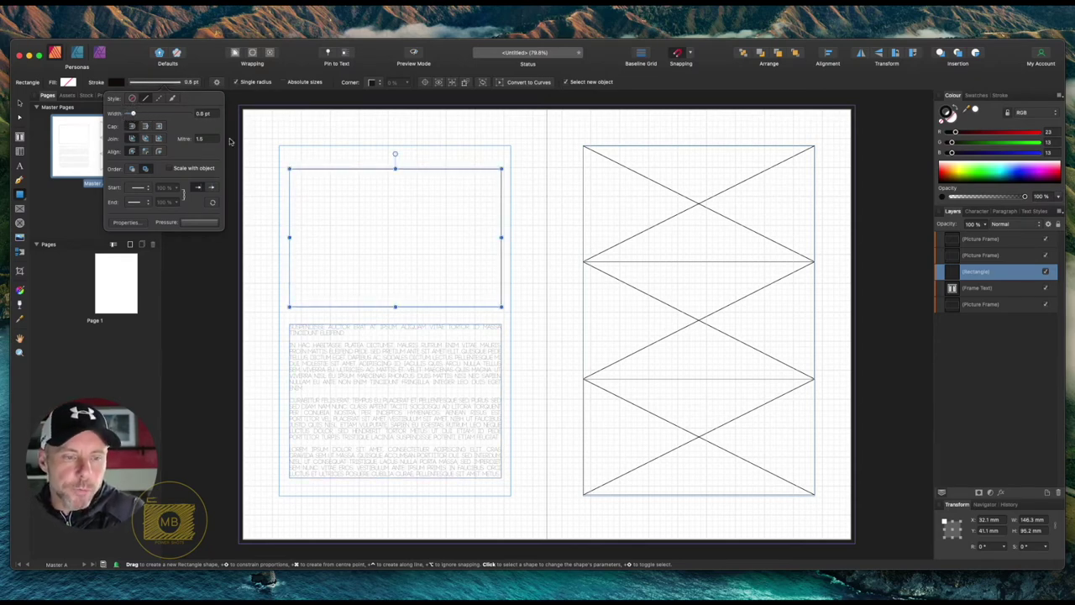
click(19, 103)
- Type 'BRAND NAME' as artistic text inside the box
click(357, 154)
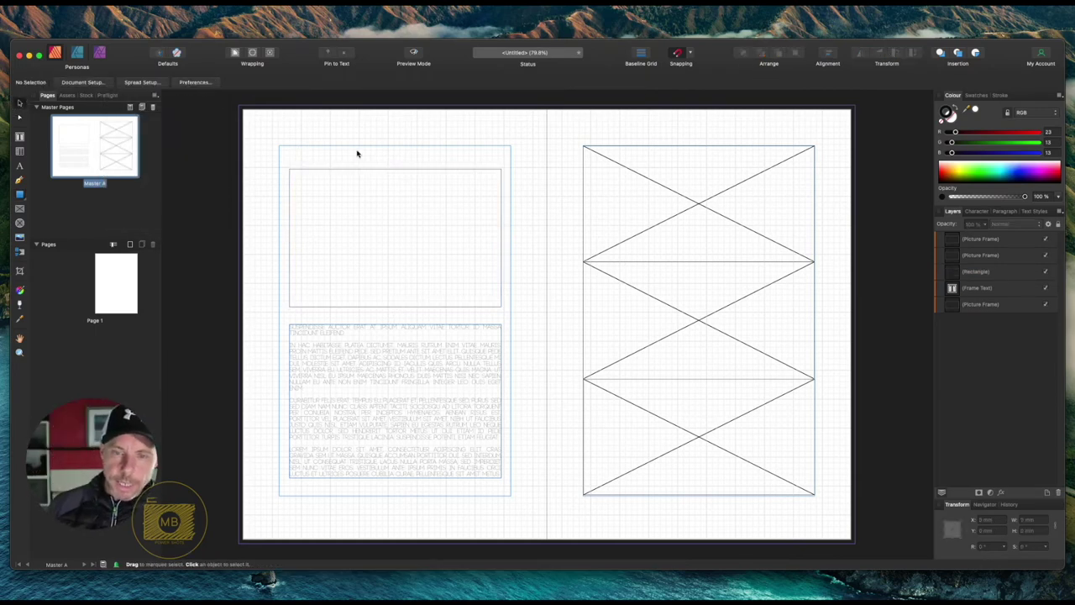
click(19, 165)
drag(322, 216, 341, 250)
key(Escape)
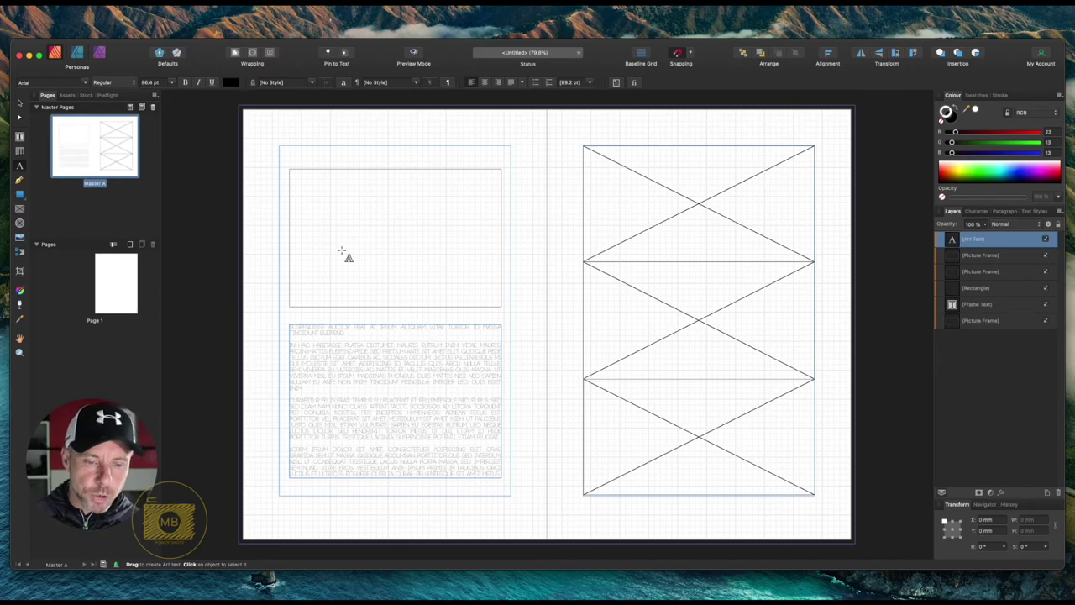
text(NAME)
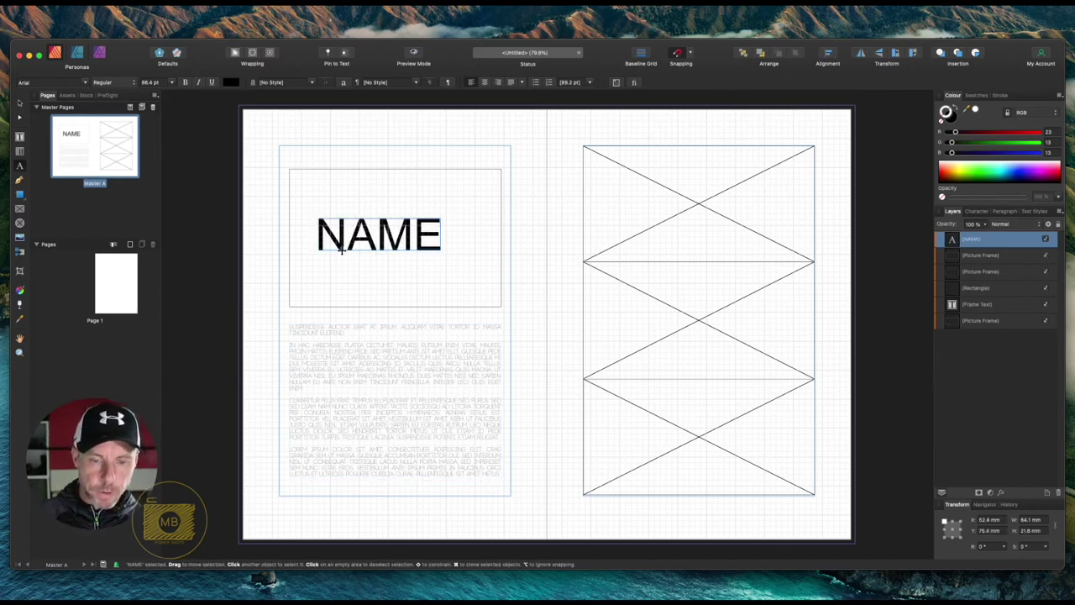
key(BackSpace)
key(BackSpace)
key(BackSpace)
key(BackSpace)
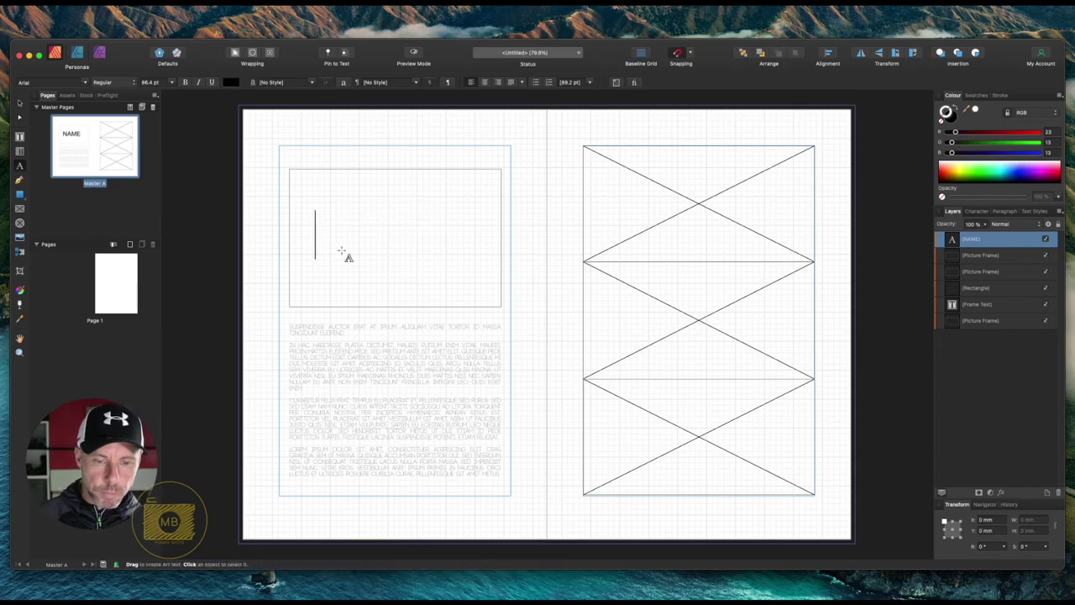
text(BRANFD)
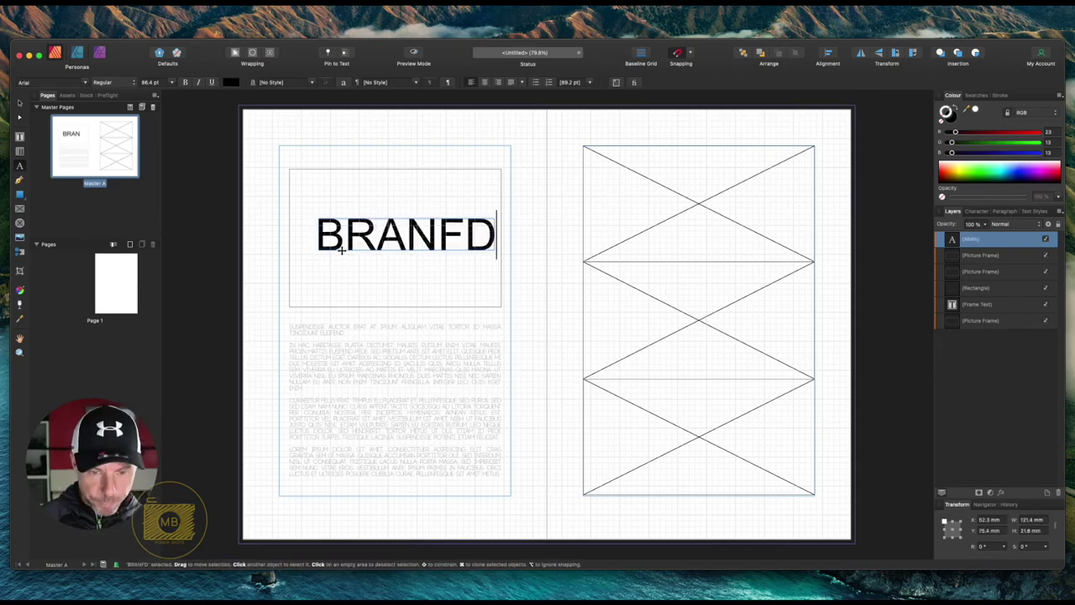
key(BackSpace)
key(BackSpace)
text(D NAME)
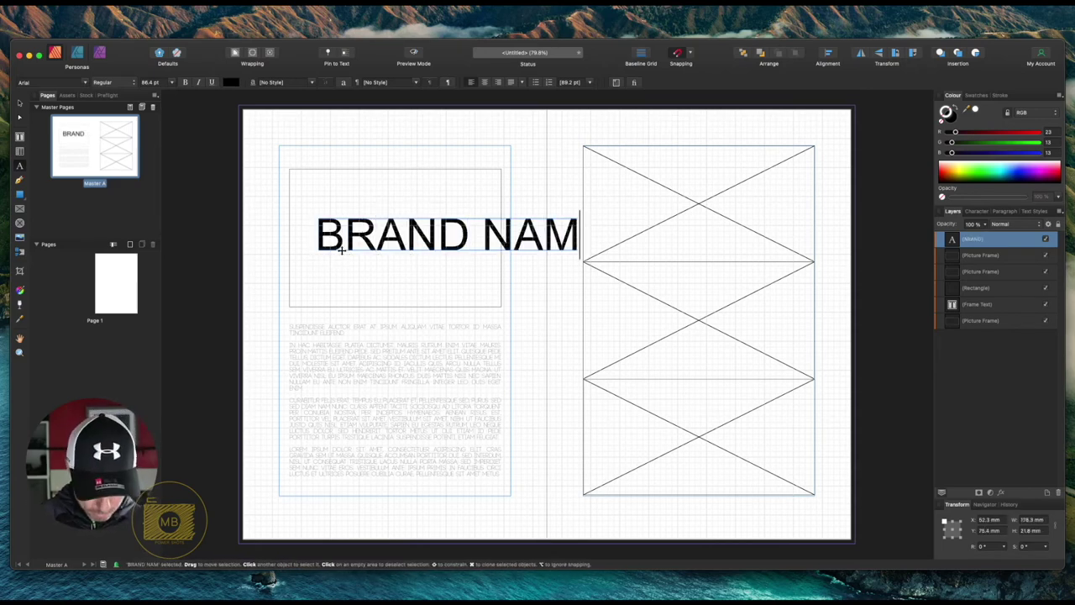
- Set BRAND NAME in Code Bold, scale it down and centre it in the box
triple_click(331, 231)
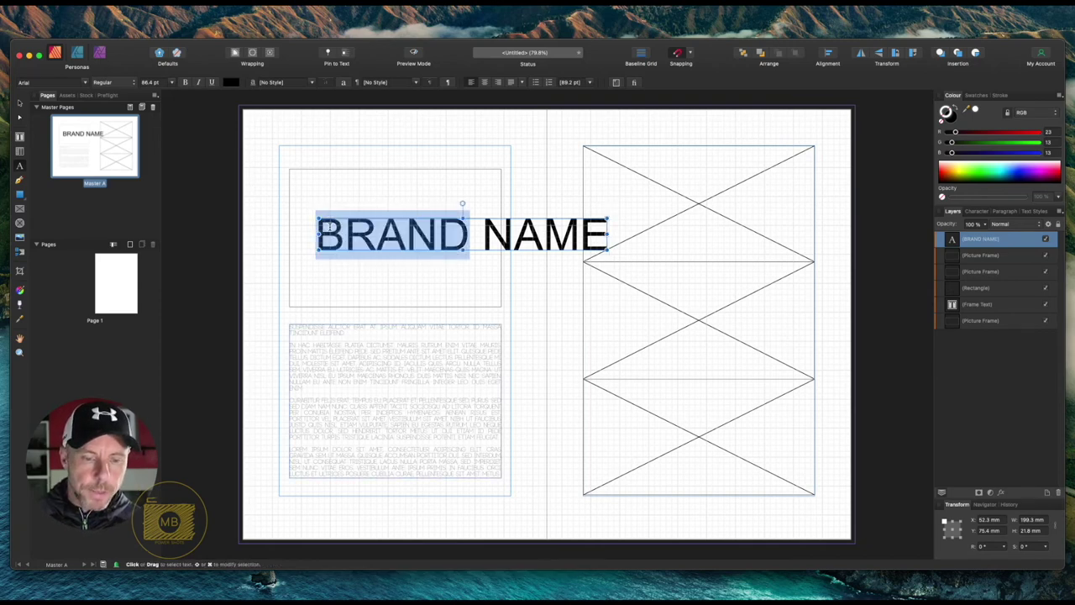
click(80, 85)
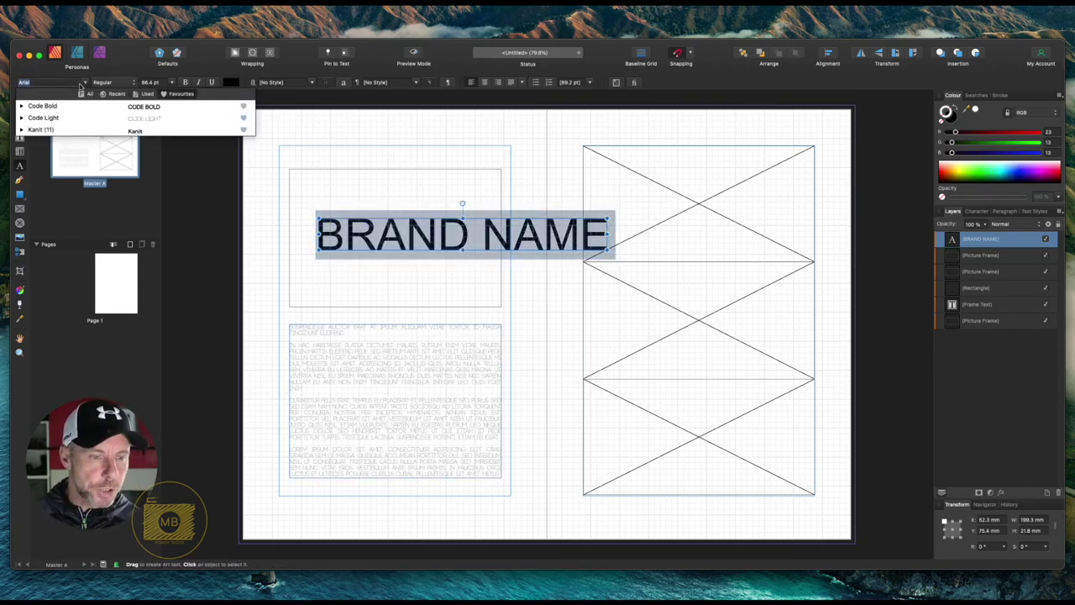
click(126, 107)
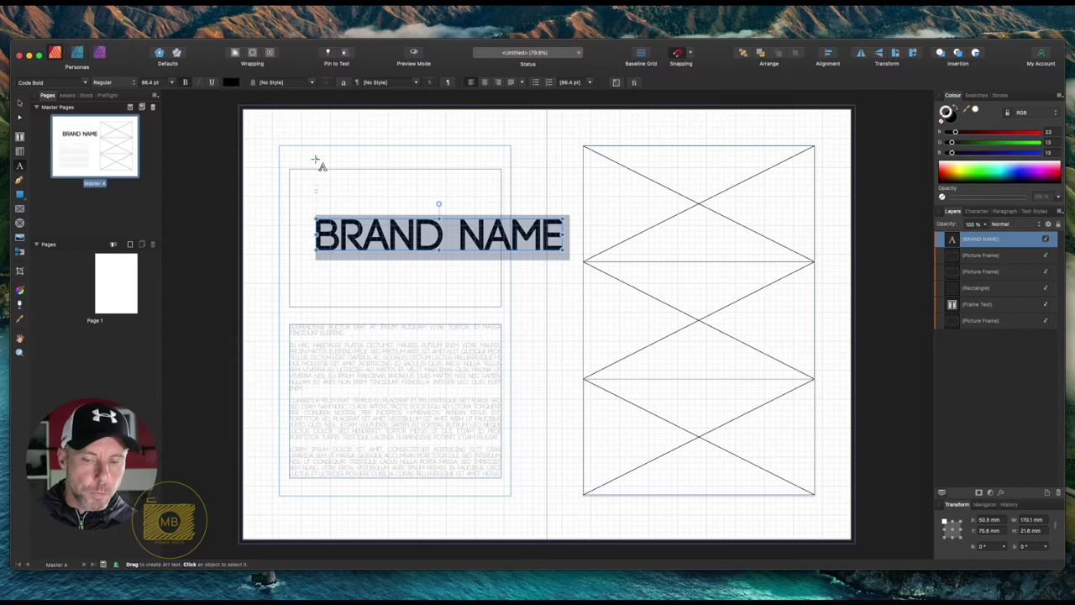
drag(560, 253, 478, 239)
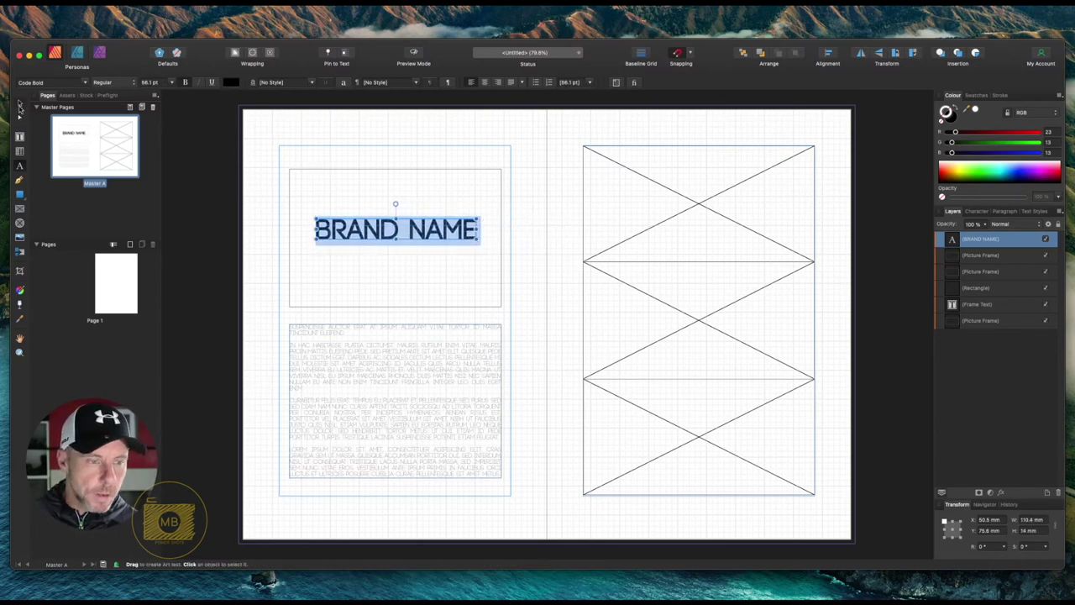
click(19, 103)
drag(382, 229, 382, 237)
- Draw a thin 6.6 × 297 mm rectangle down the left page's outer edge
click(545, 264)
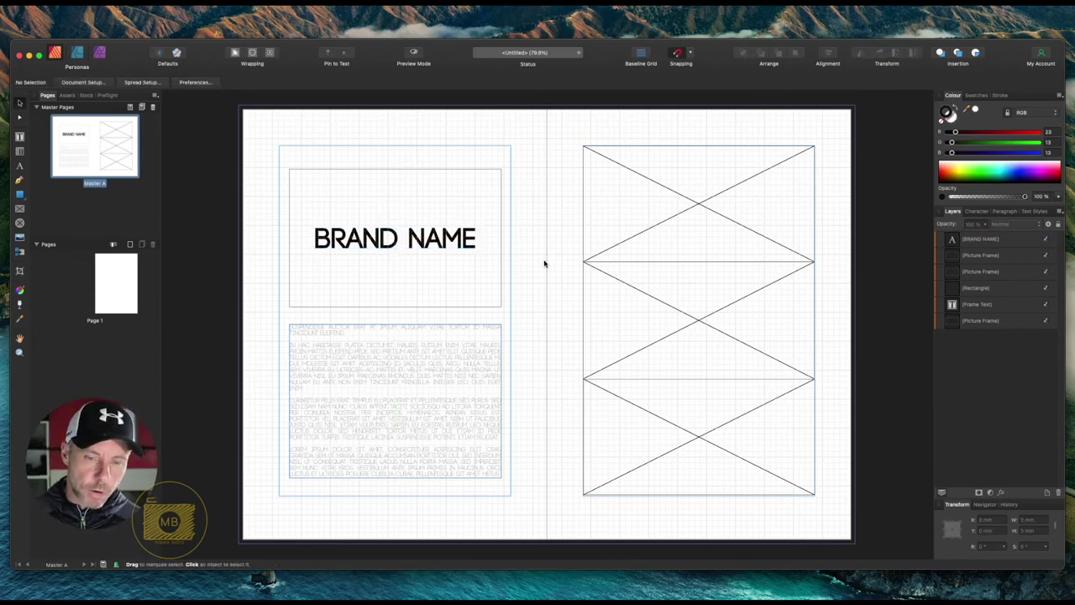
click(21, 196)
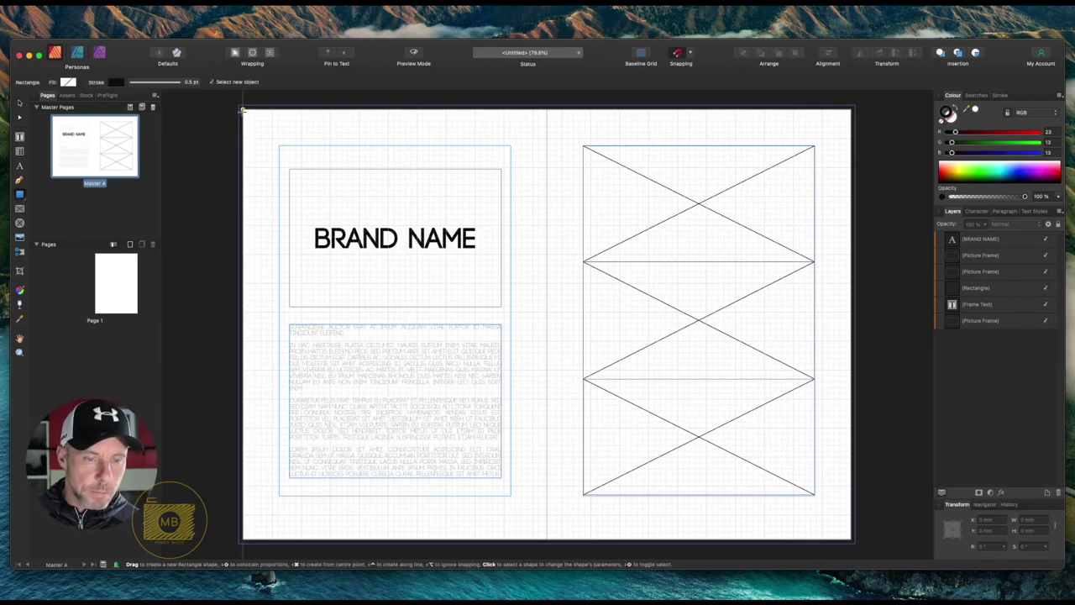
drag(243, 110, 253, 538)
- Fill the strip with black, remove its outline and preview the spread
click(68, 81)
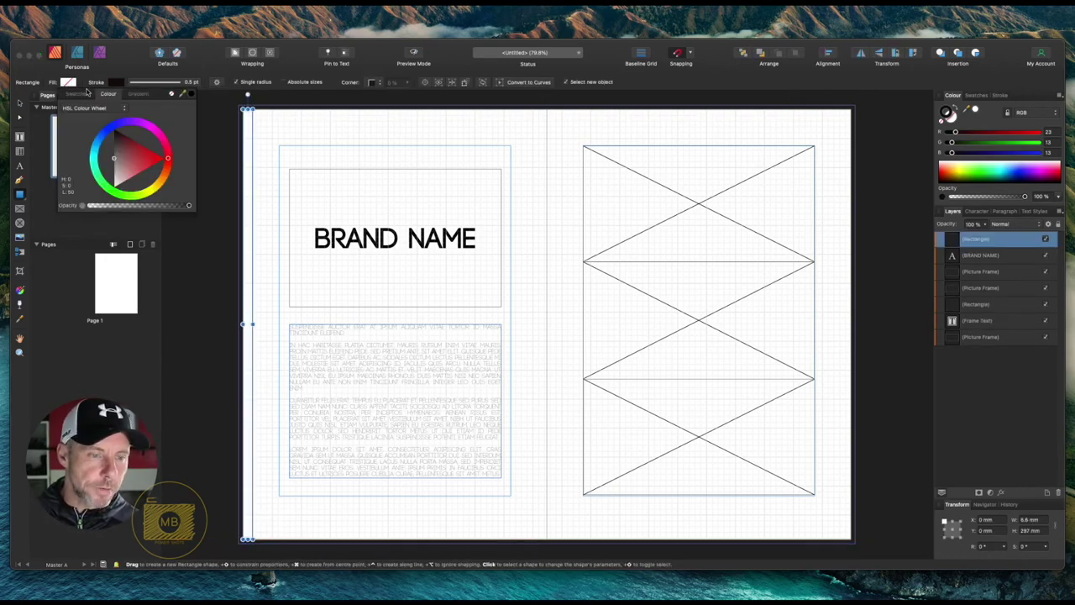
click(115, 133)
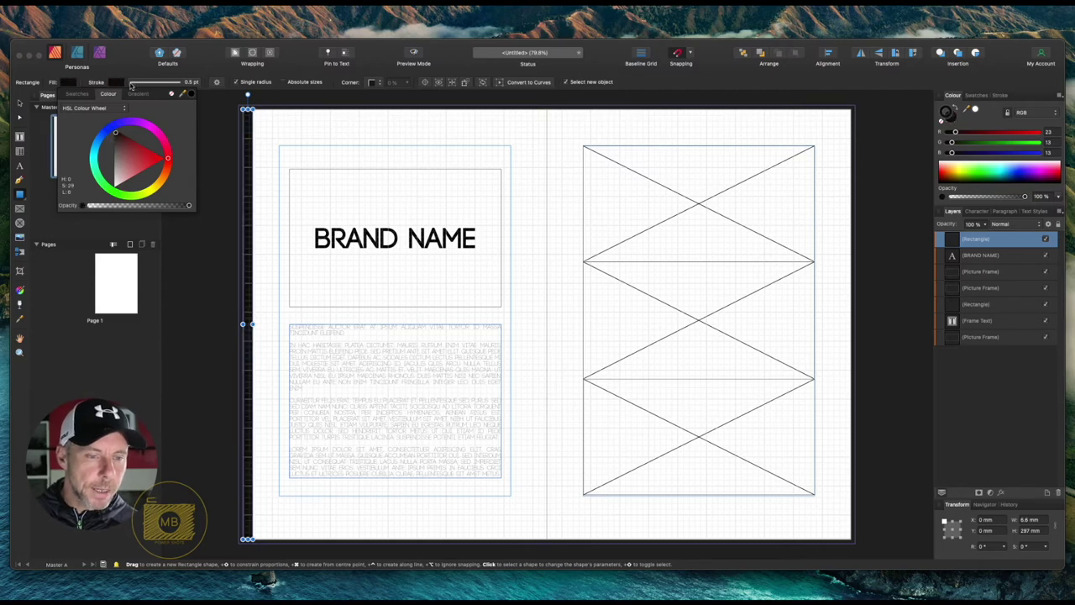
click(118, 82)
click(220, 95)
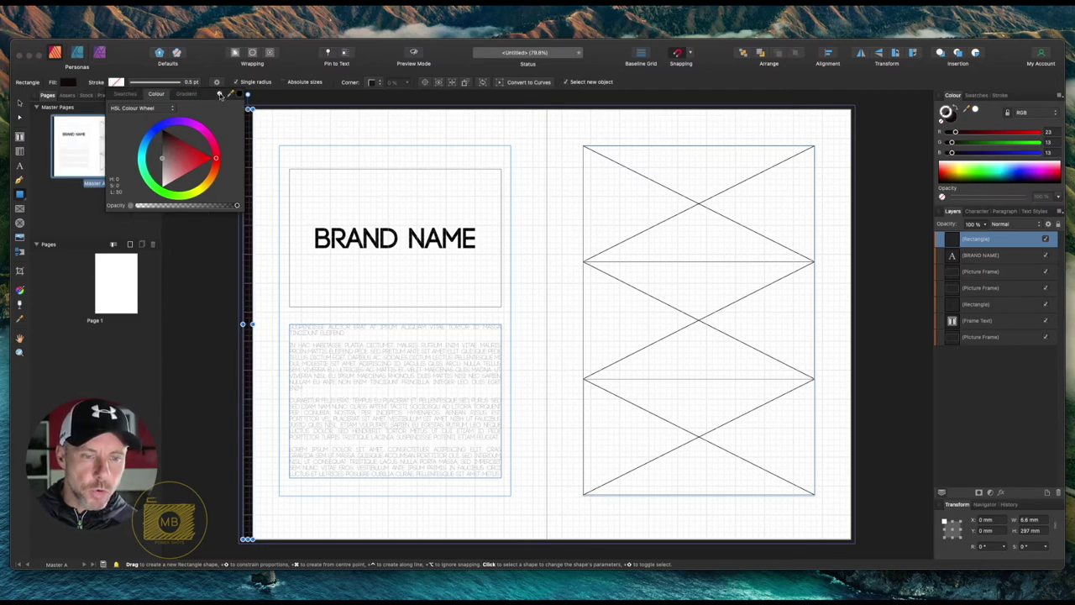
click(413, 55)
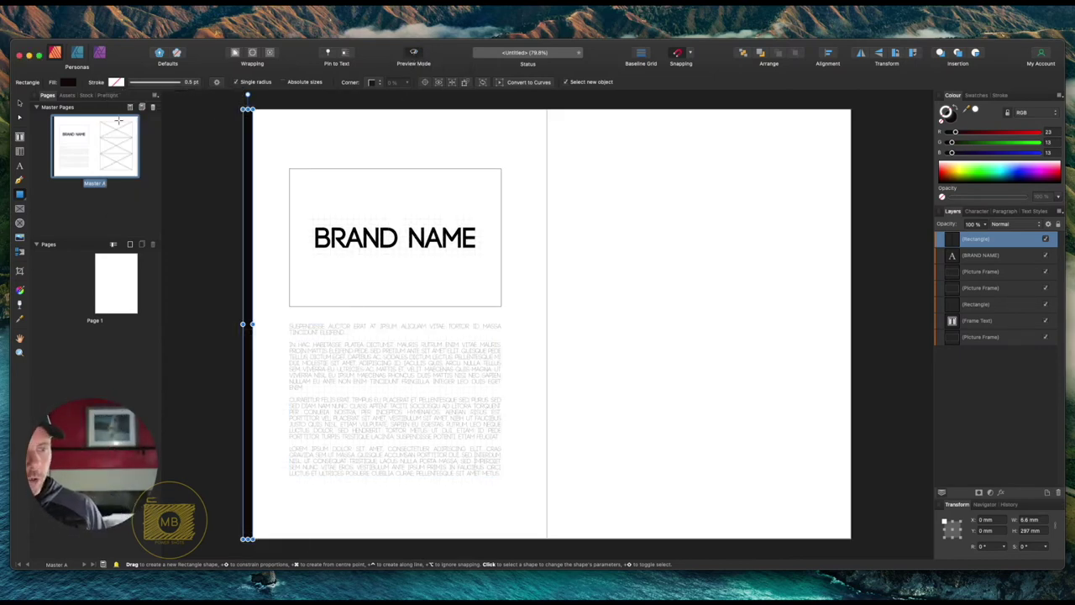
click(20, 104)
click(377, 111)
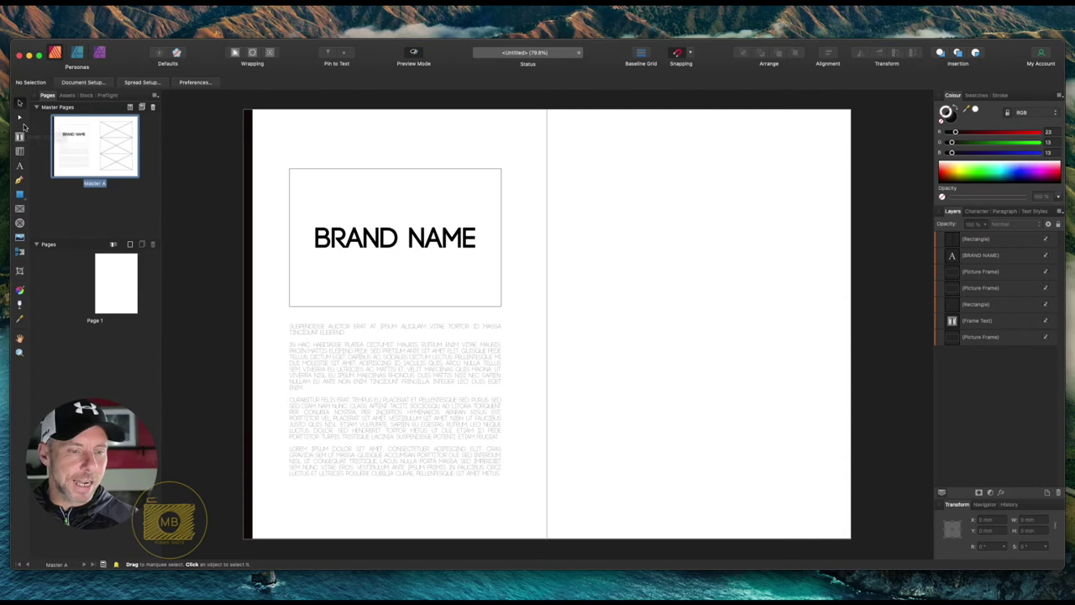
- Type 'TAG LINE' as a new artistic text object near the box
click(415, 55)
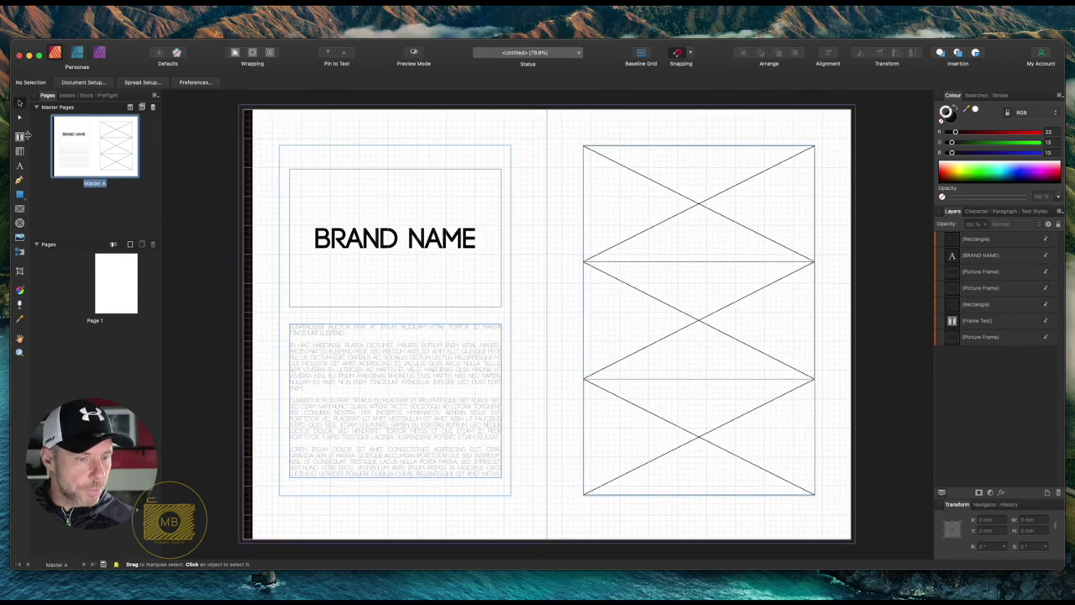
click(20, 166)
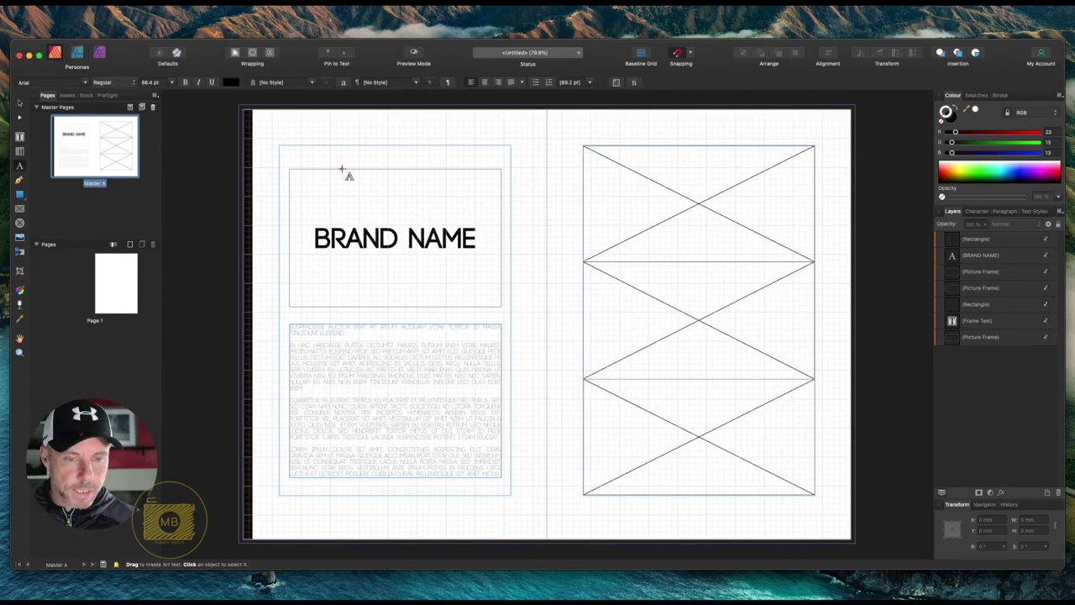
drag(320, 148, 341, 156)
text(TAGB)
key(BackSpace)
text(LINE)
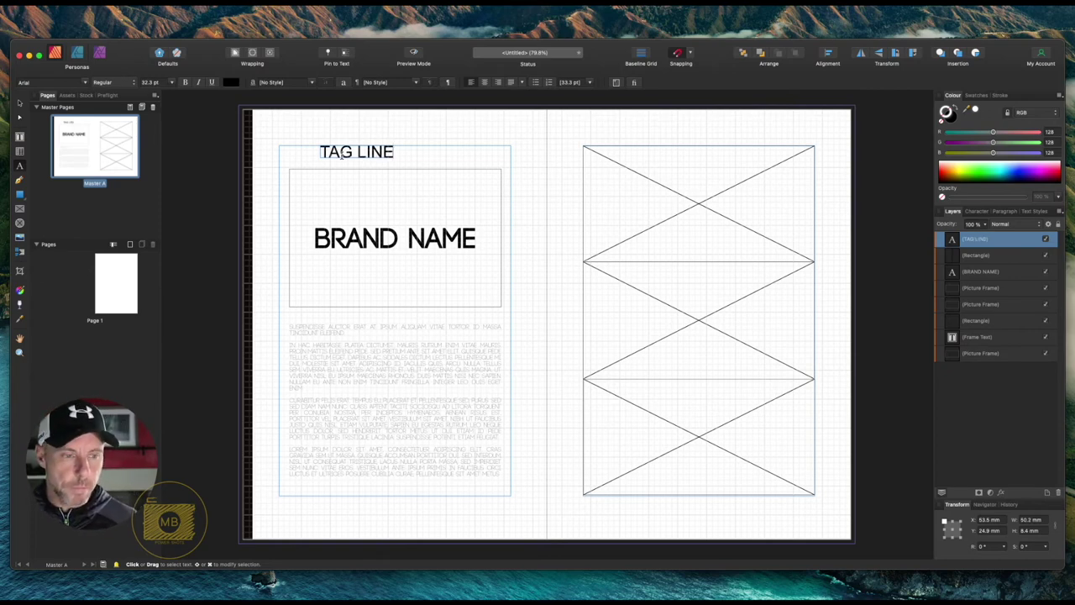
- Set TAG LINE in Code Light, shrink it beneath BRAND NAME and check in Preview Mode
triple_click(341, 154)
click(76, 82)
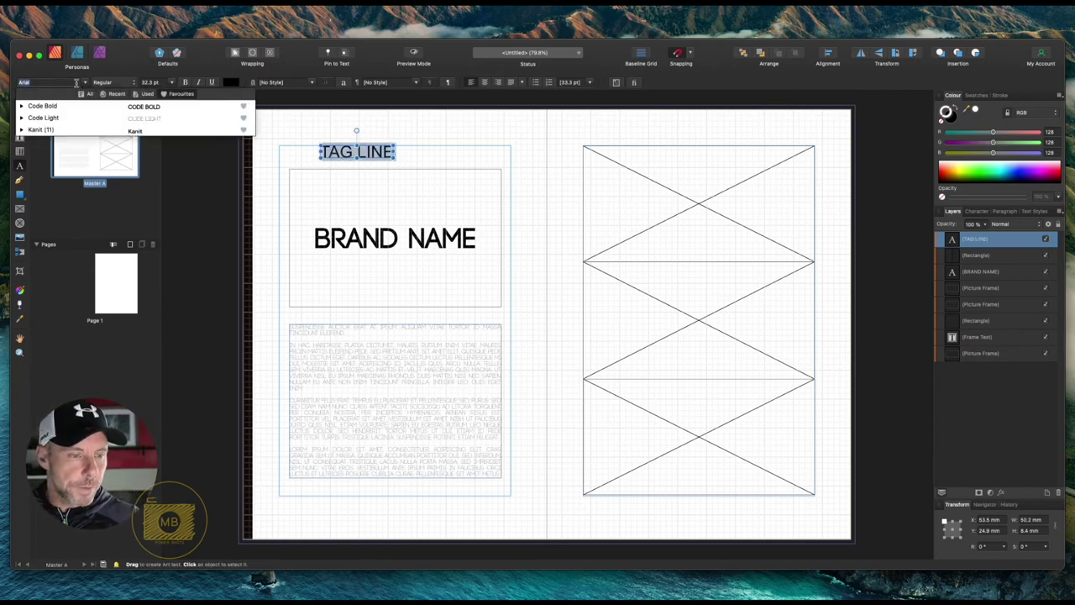
click(72, 118)
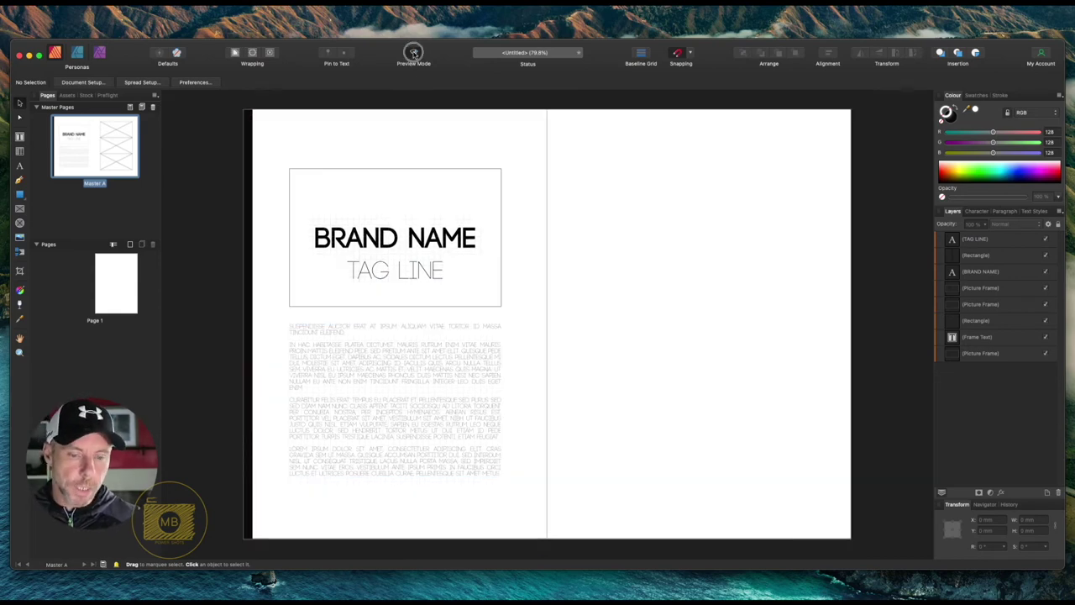
click(414, 54)
click(405, 280)
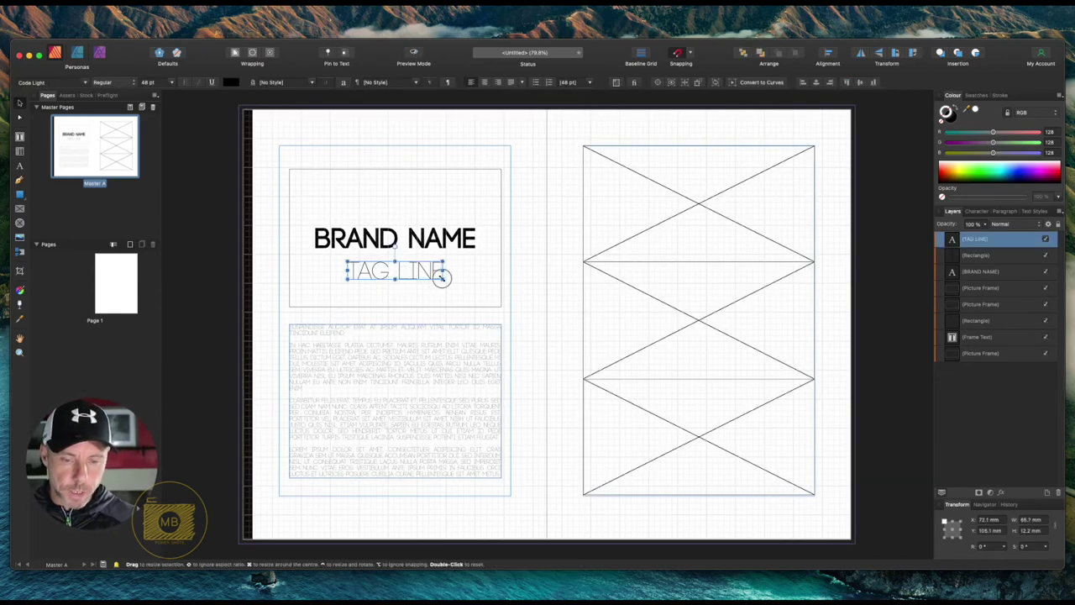
drag(443, 280, 408, 267)
click(413, 54)
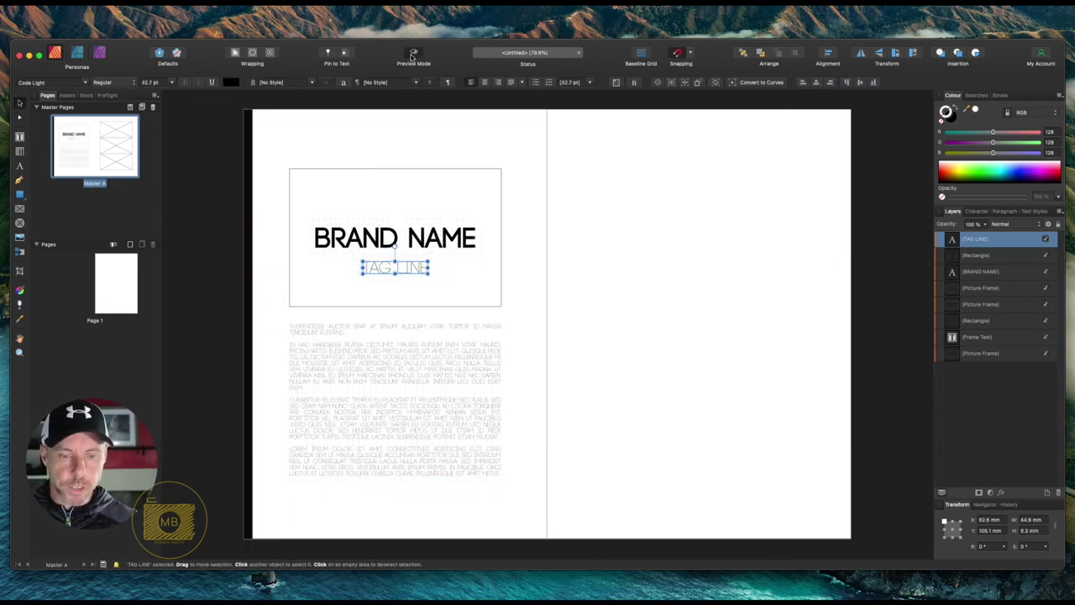
click(426, 137)
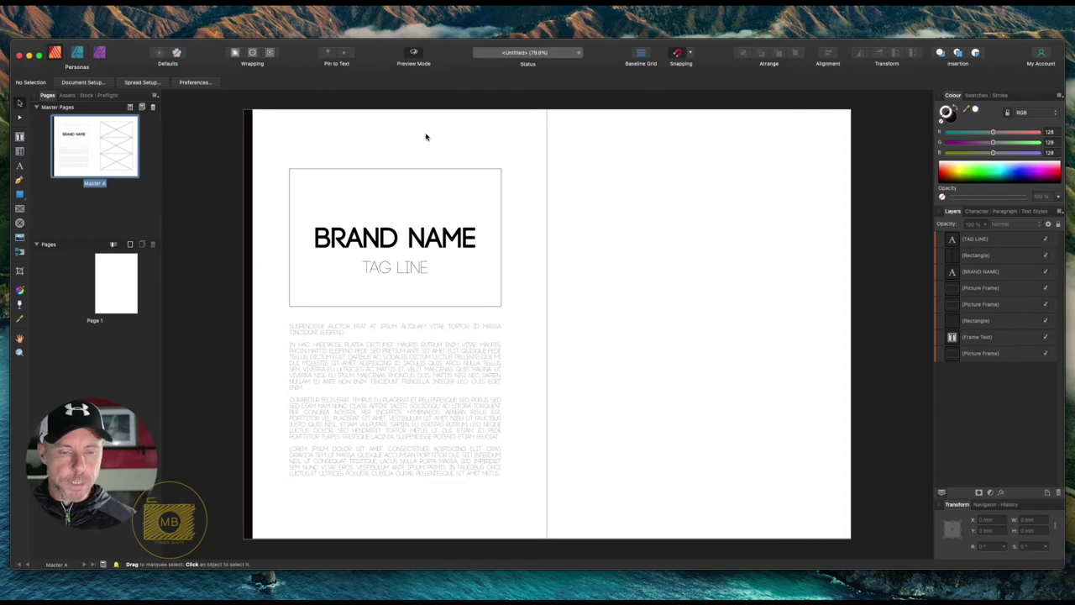
click(414, 54)
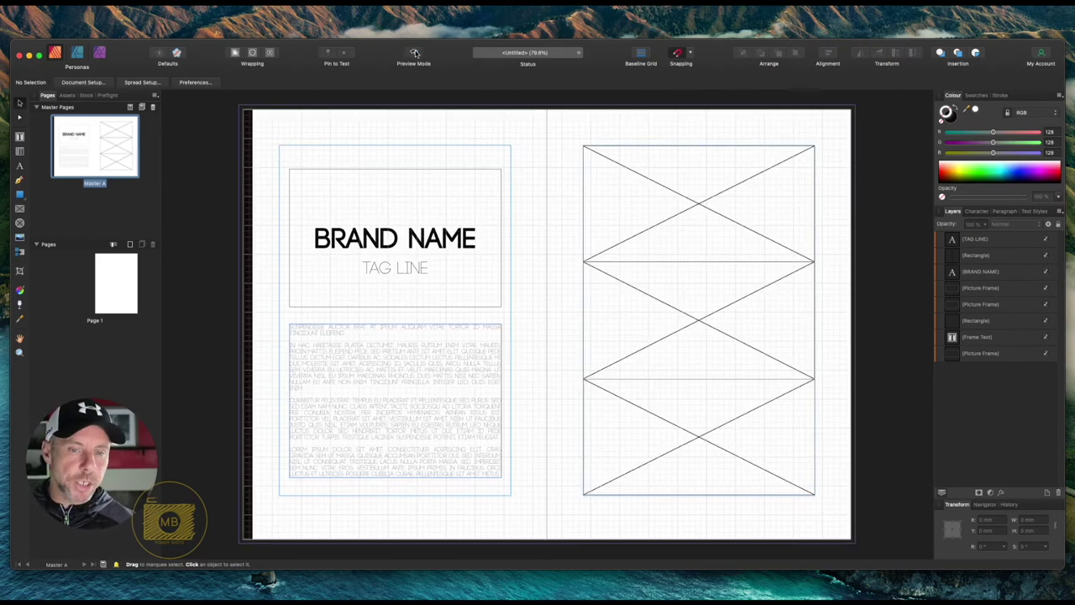
- Add 2 pages after page 1 with Master Page set to None
click(130, 245)
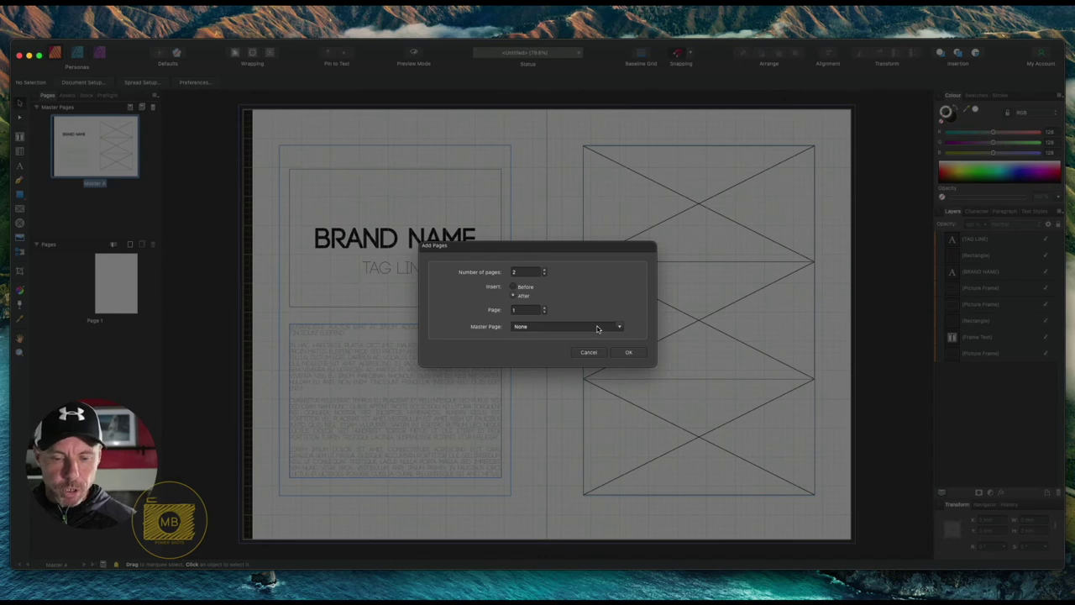
click(597, 328)
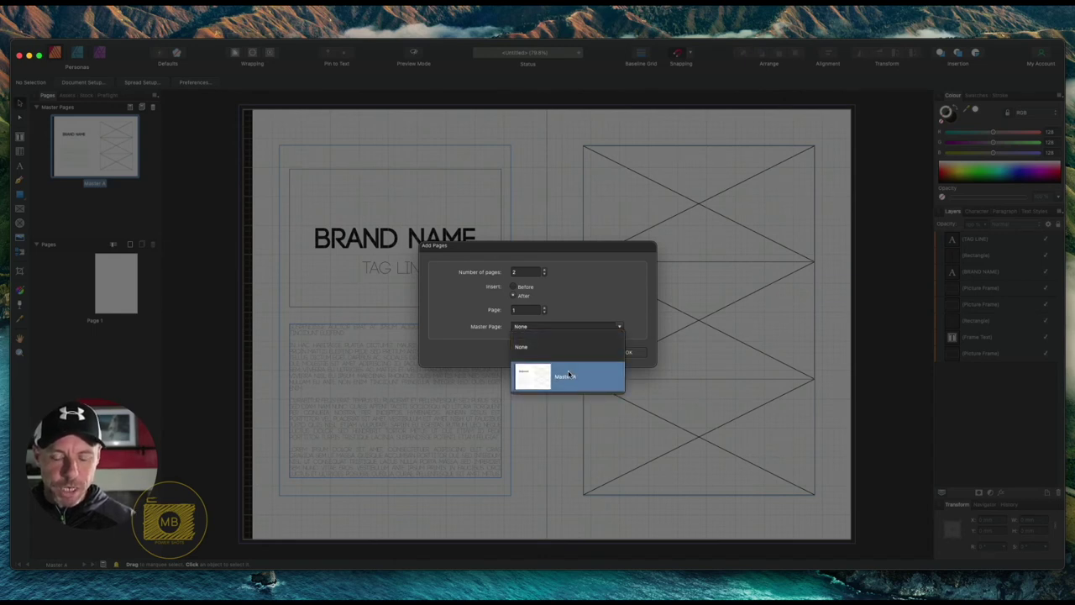
click(588, 307)
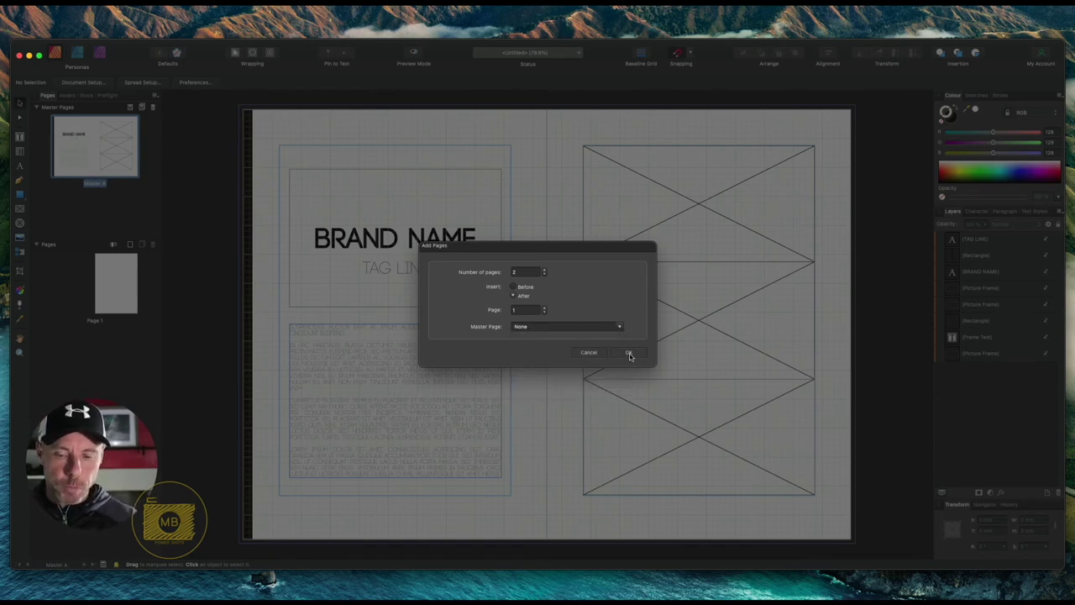
click(630, 353)
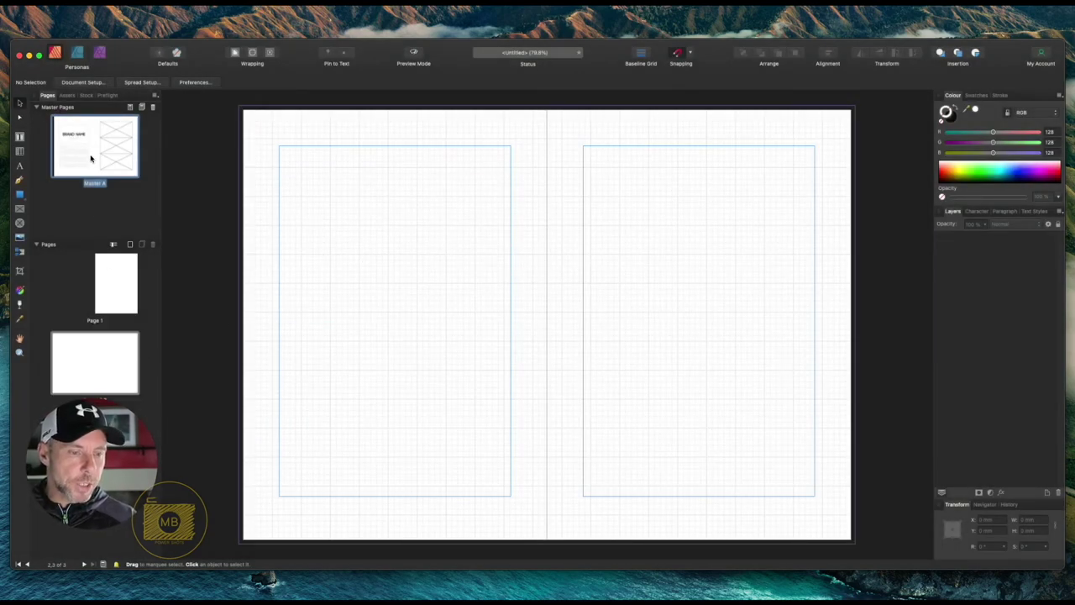
- Drag the Master A thumbnail onto the Pages 2,3 spread, then undo it
drag(91, 146, 93, 367)
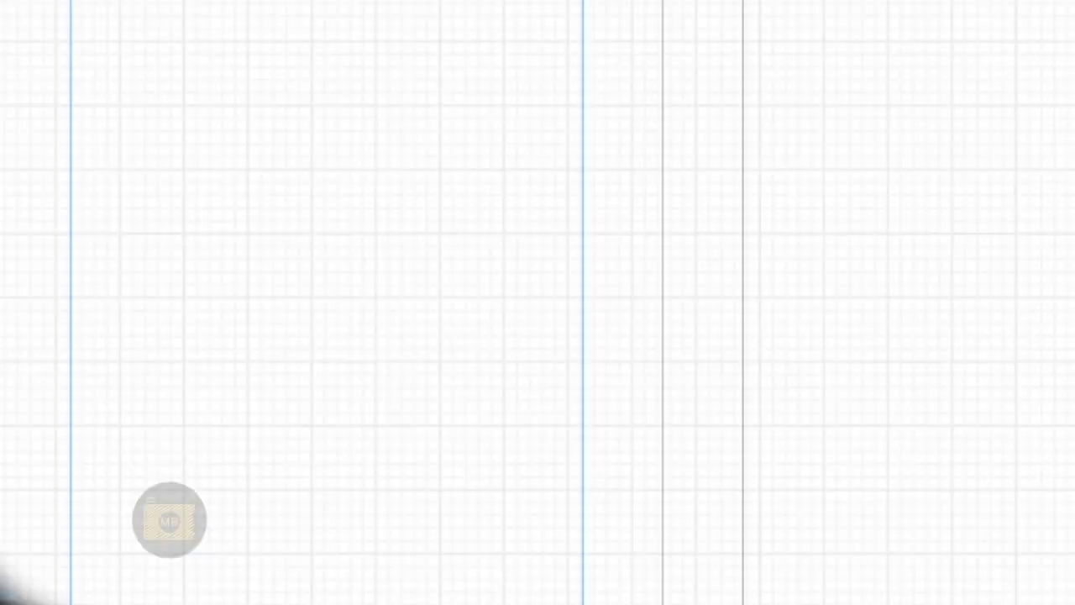
mouse_move(165, 360)
mouse_down()
mouse_move(157, 367)
mouse_move(161, 357)
mouse_up()
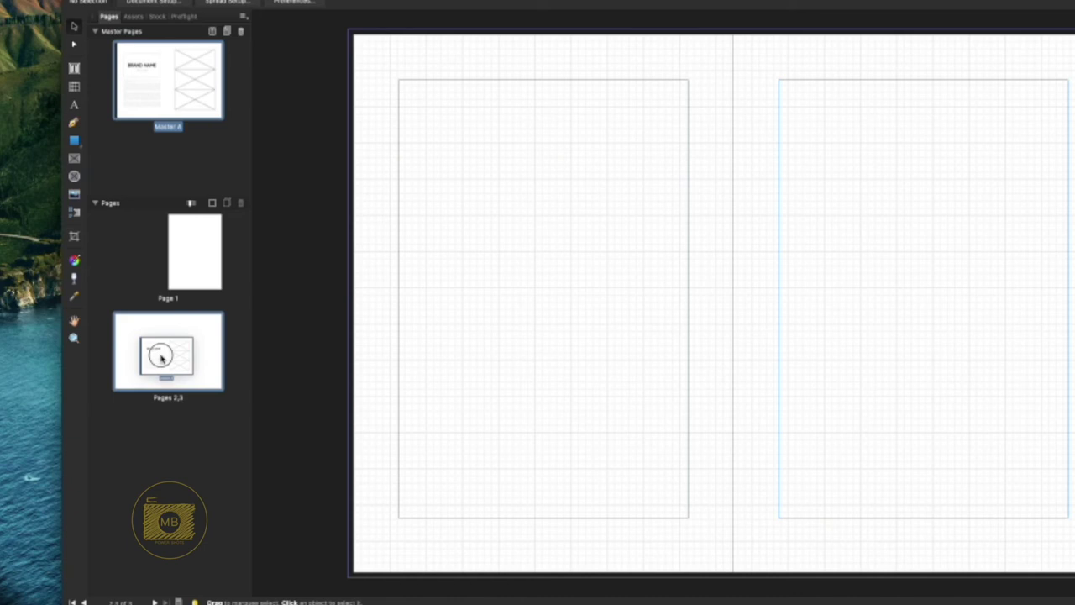
drag(161, 357, 149, 357)
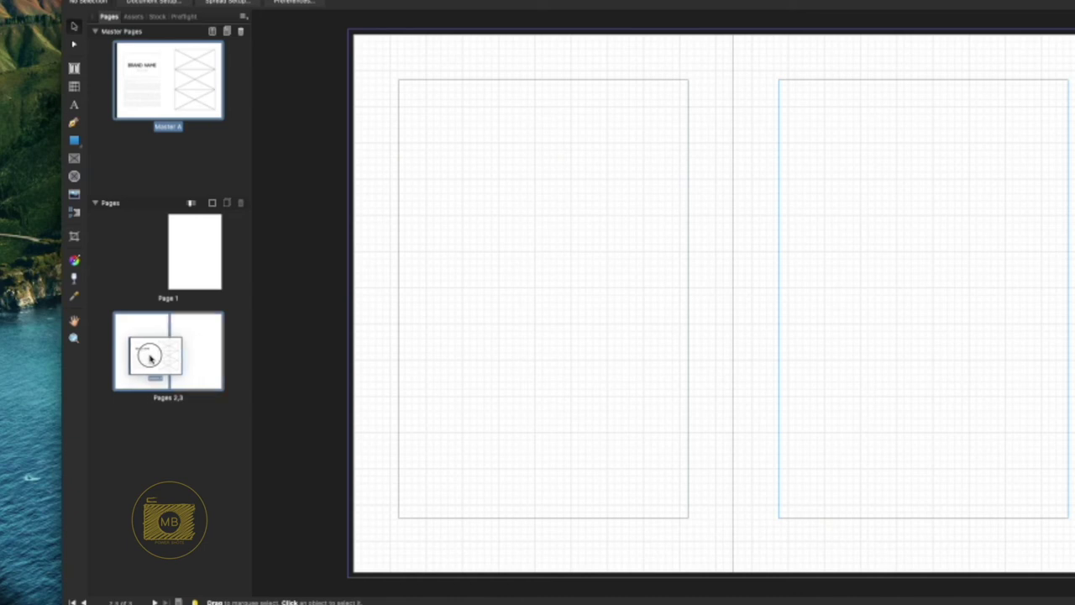
drag(150, 357, 150, 357)
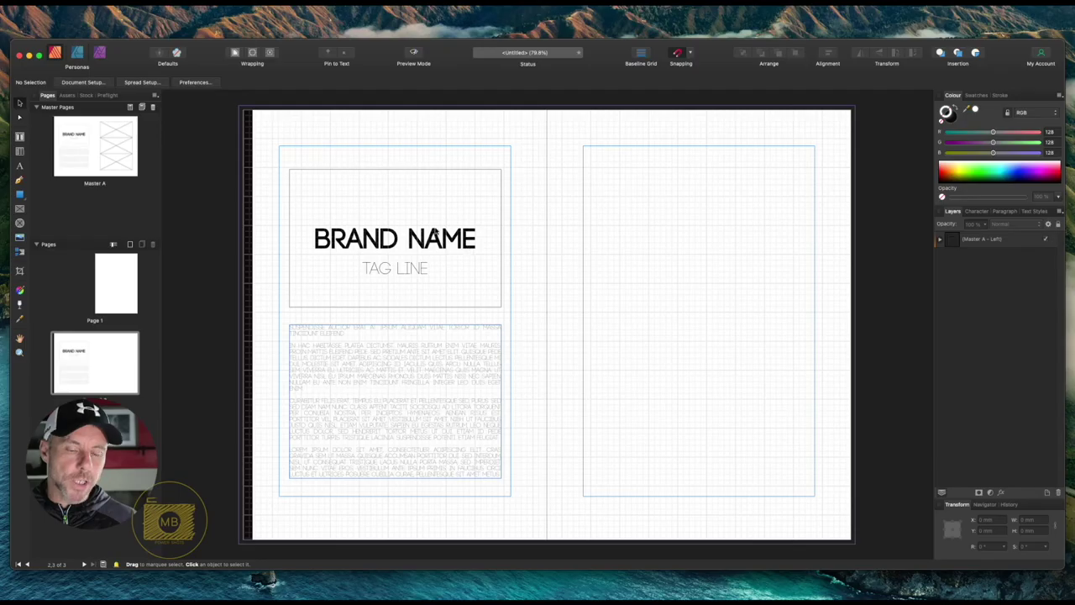
drag(118, 138, 126, 355)
drag(340, 332, 340, 333)
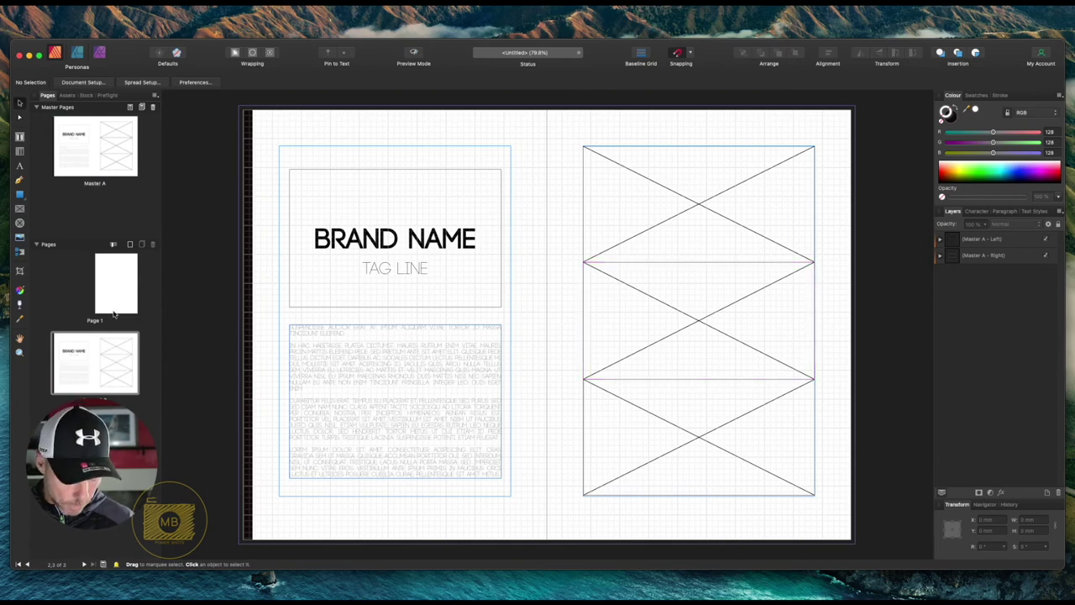
key(super+z)
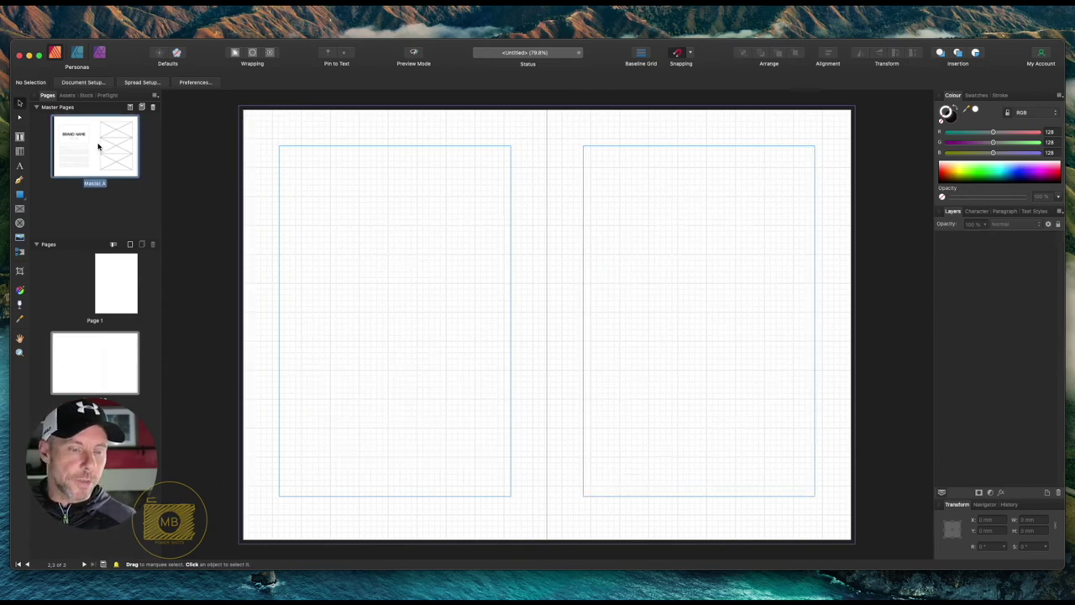
- Reapply Master A to the Pages 2–3 spread and scroll to check the result
drag(99, 148, 96, 364)
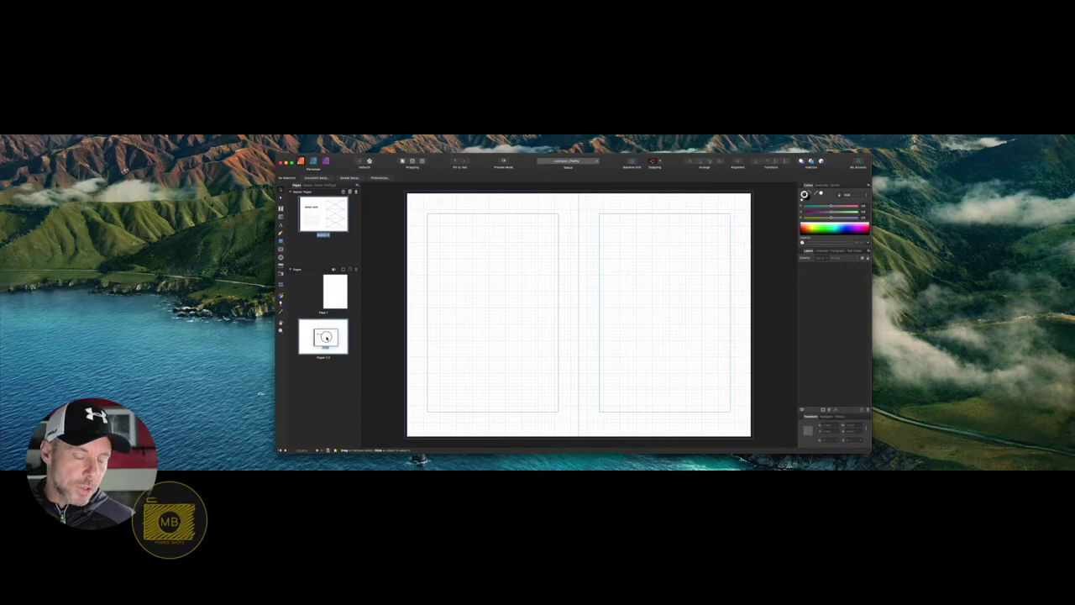
drag(327, 337, 323, 339)
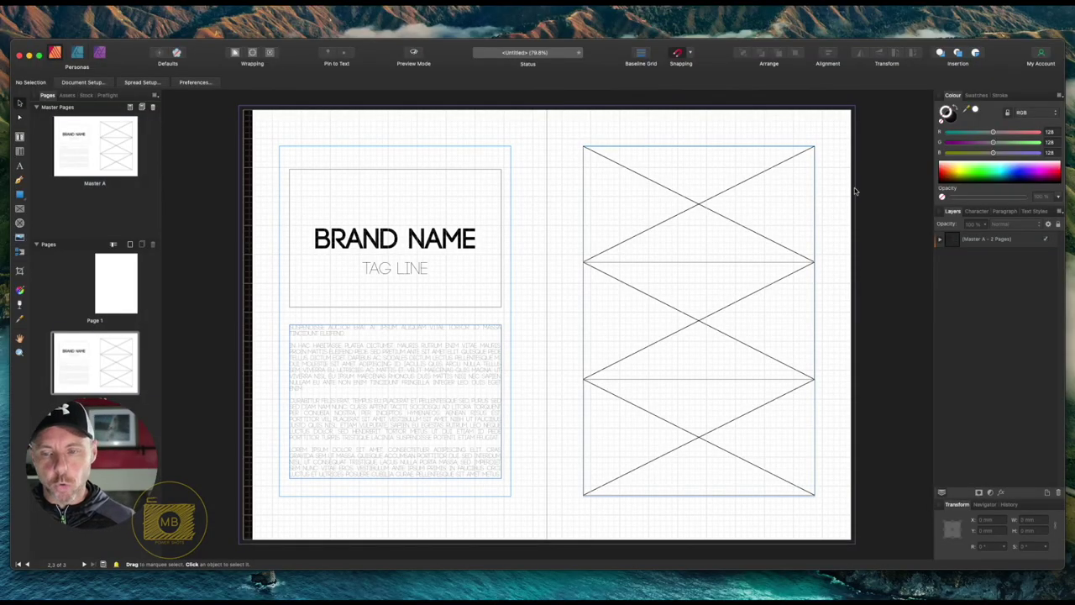
scroll(618, 240, down, 1)
scroll(618, 240, up, 5)
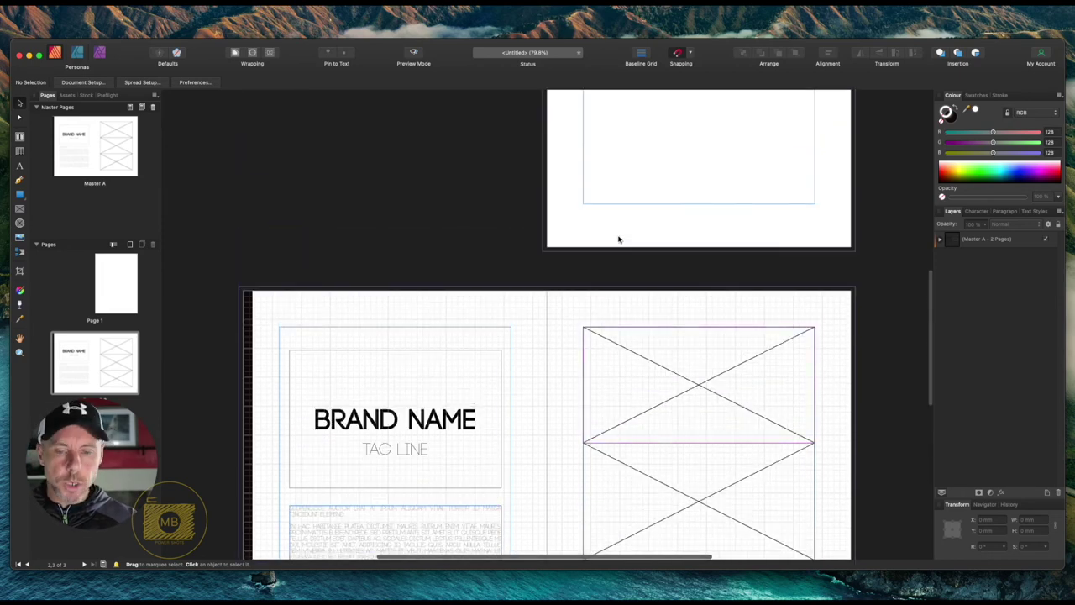
scroll(618, 239, down, 6)
scroll(618, 239, up, 1)
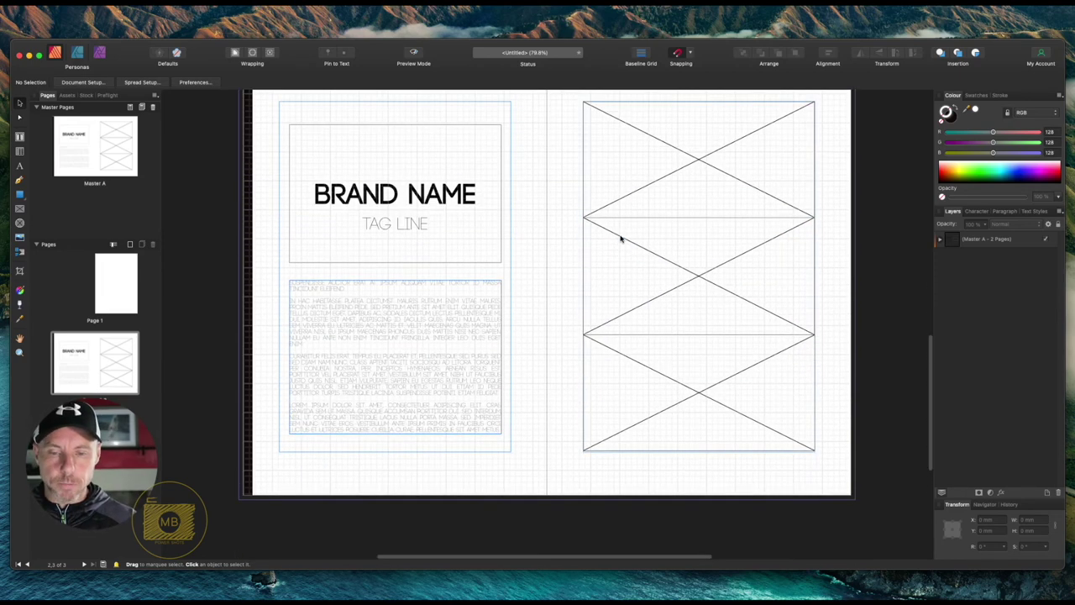
- Search the Unsplash stock library for watch photos
click(85, 96)
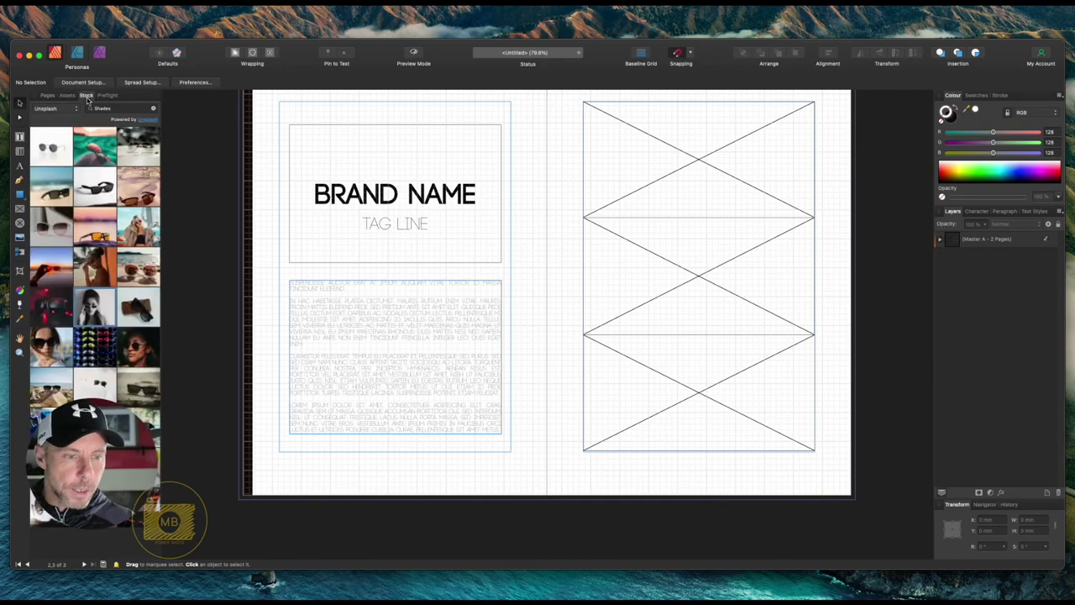
click(109, 109)
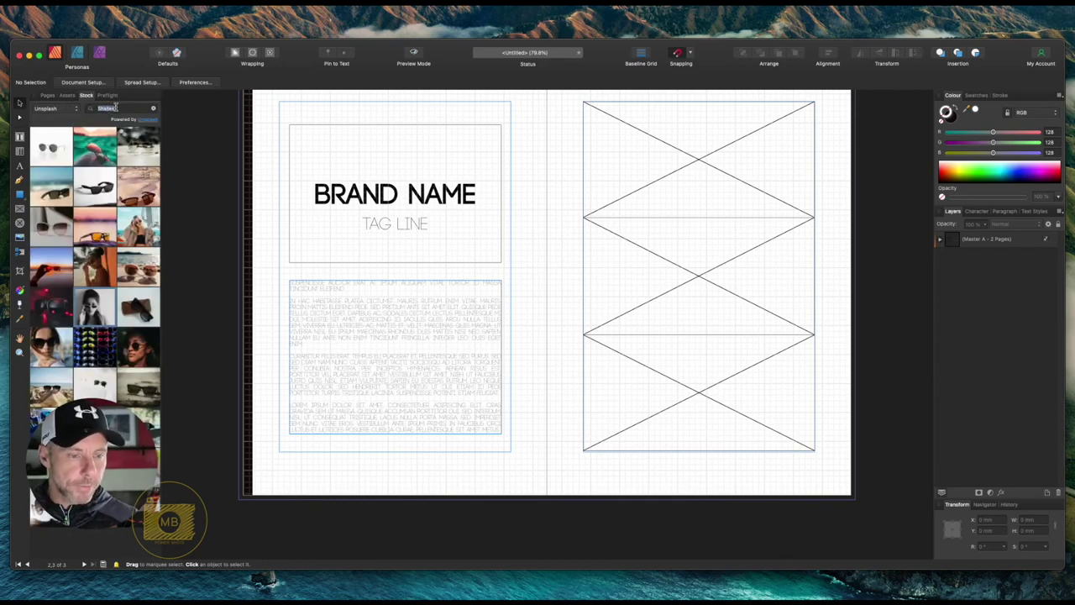
text(s)
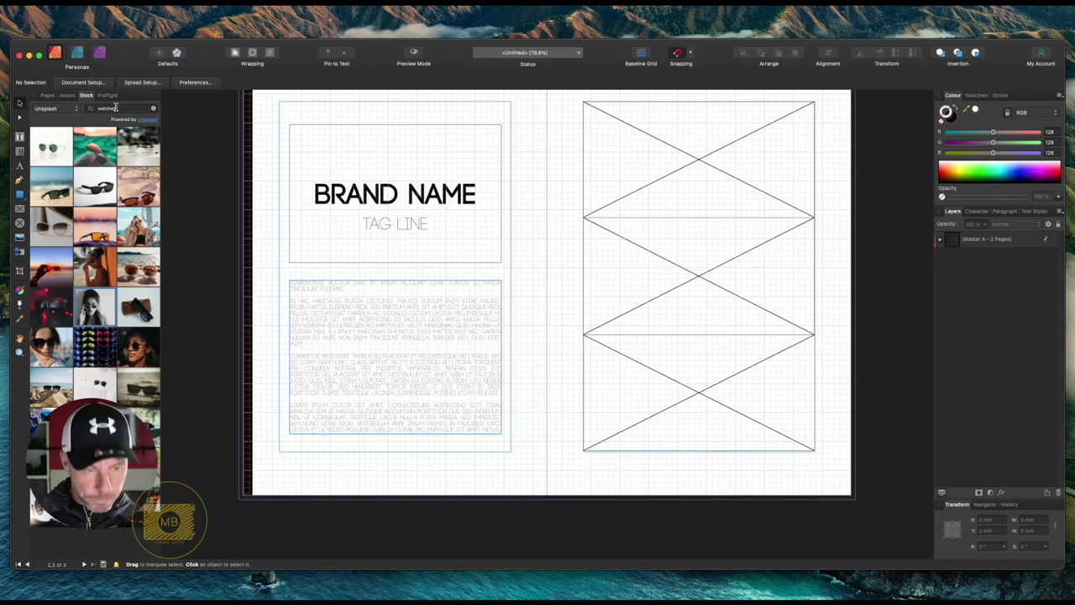
key(Return)
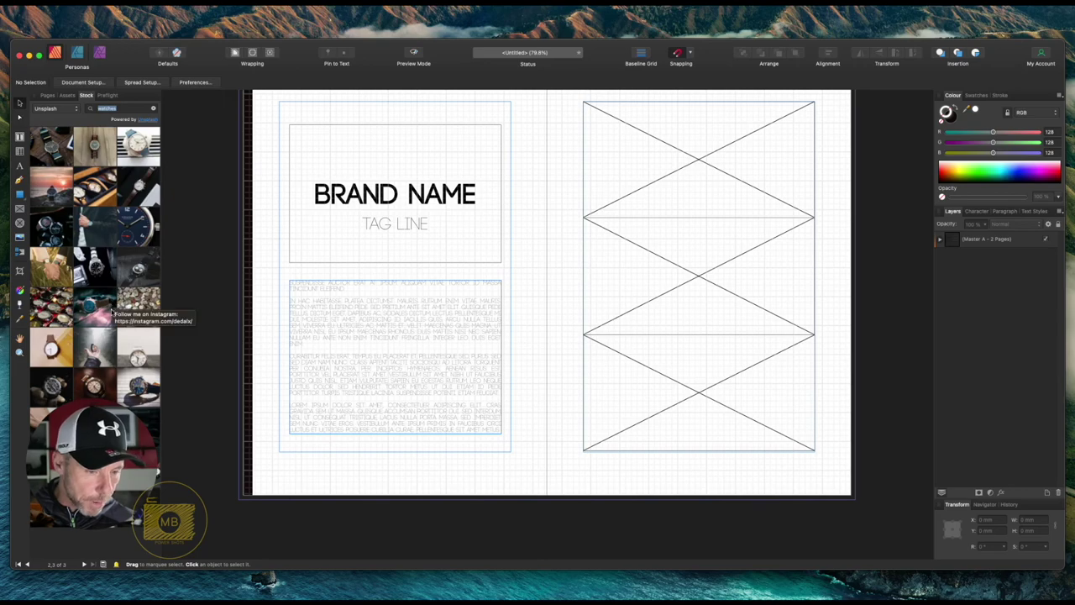
- Drag a dark watch photo into the top right-page picture frame
drag(111, 309, 683, 156)
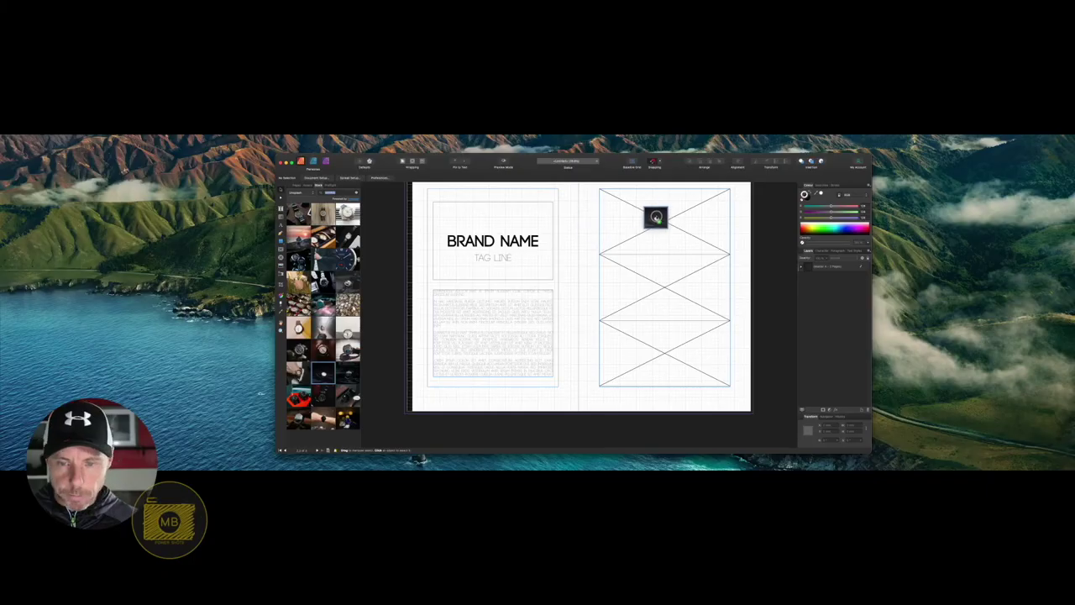
drag(656, 217, 661, 228)
drag(694, 168, 696, 171)
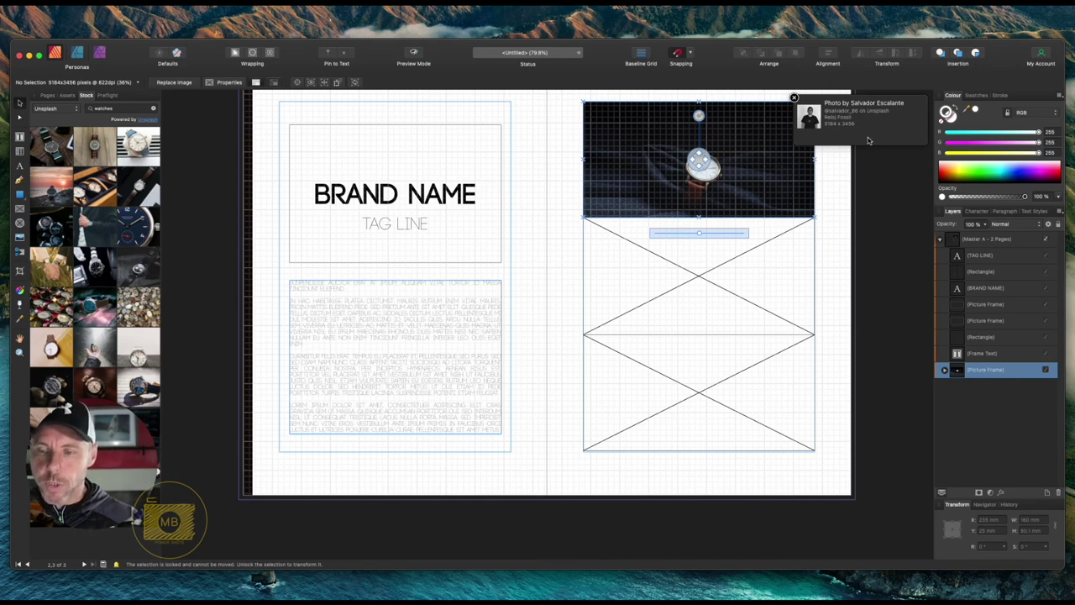
- Drag two more Unsplash watch photos into the middle and bottom frames, dismissing each credit card
click(793, 97)
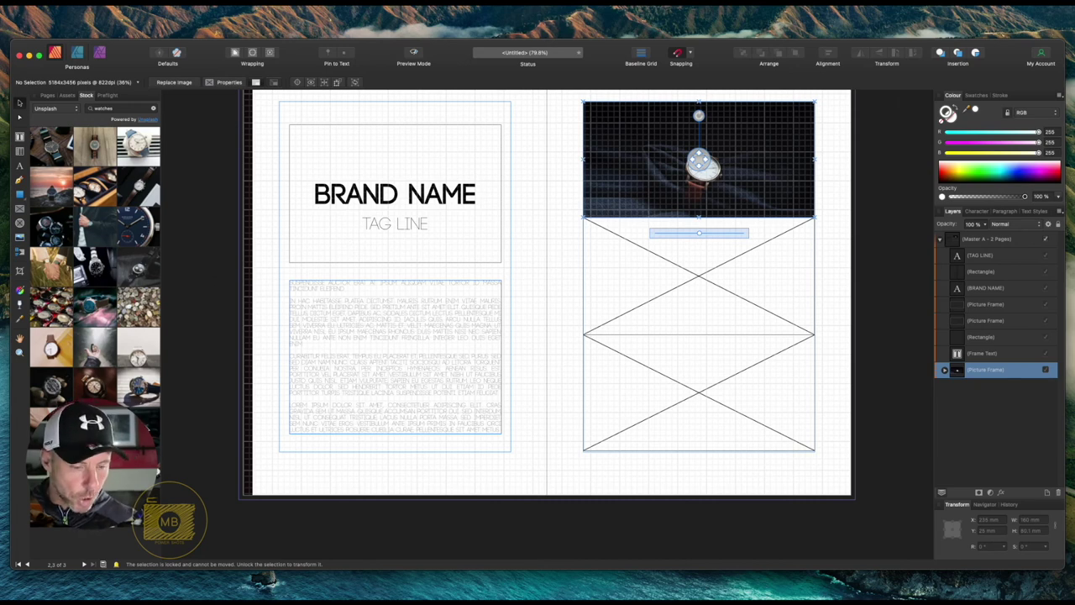
drag(139, 428, 692, 280)
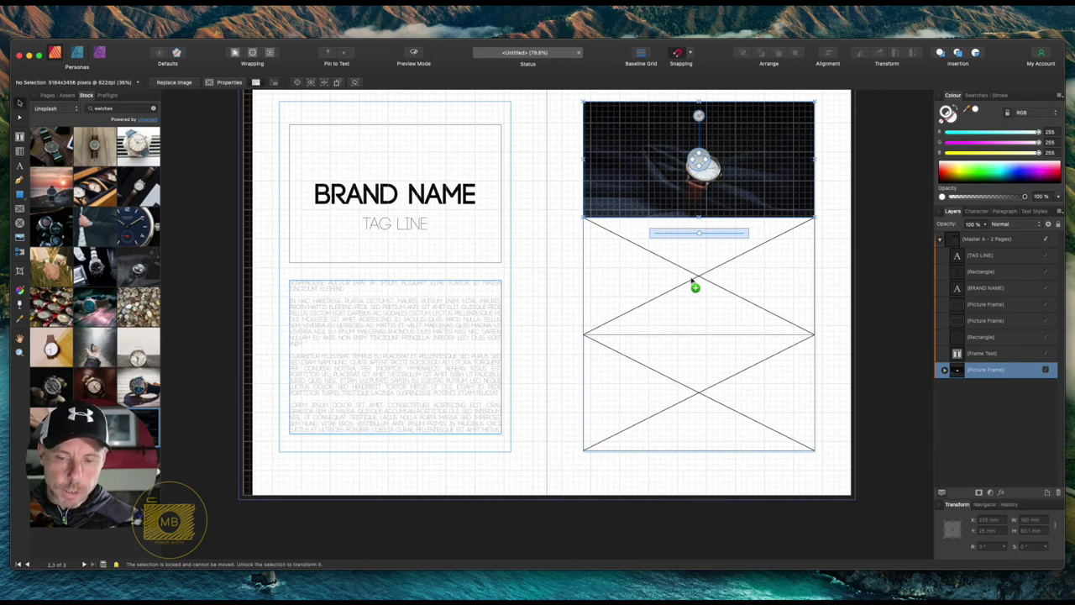
drag(692, 280, 694, 283)
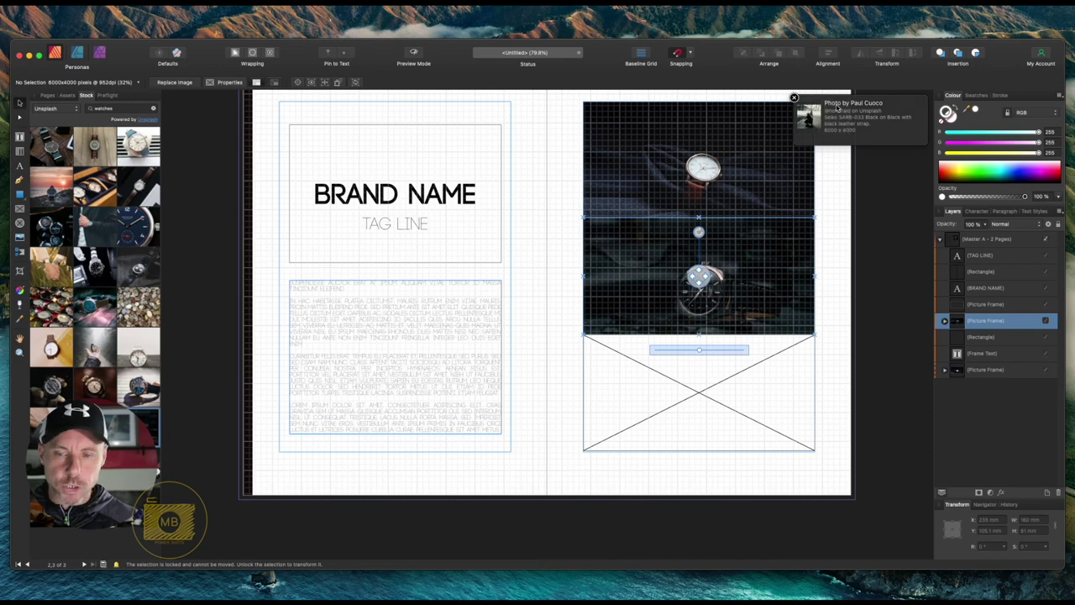
click(794, 97)
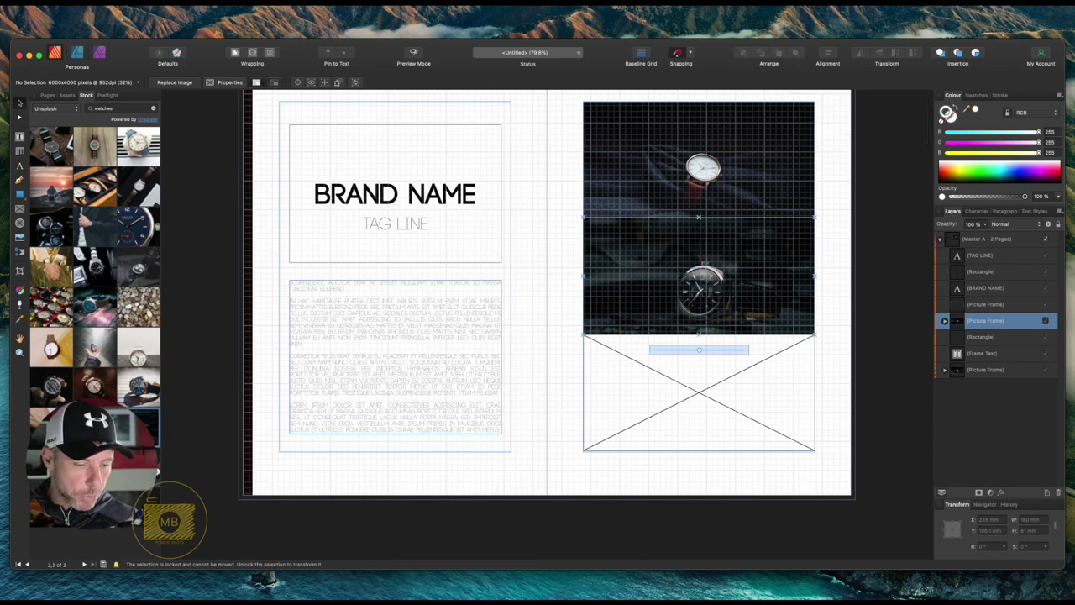
drag(134, 475, 711, 407)
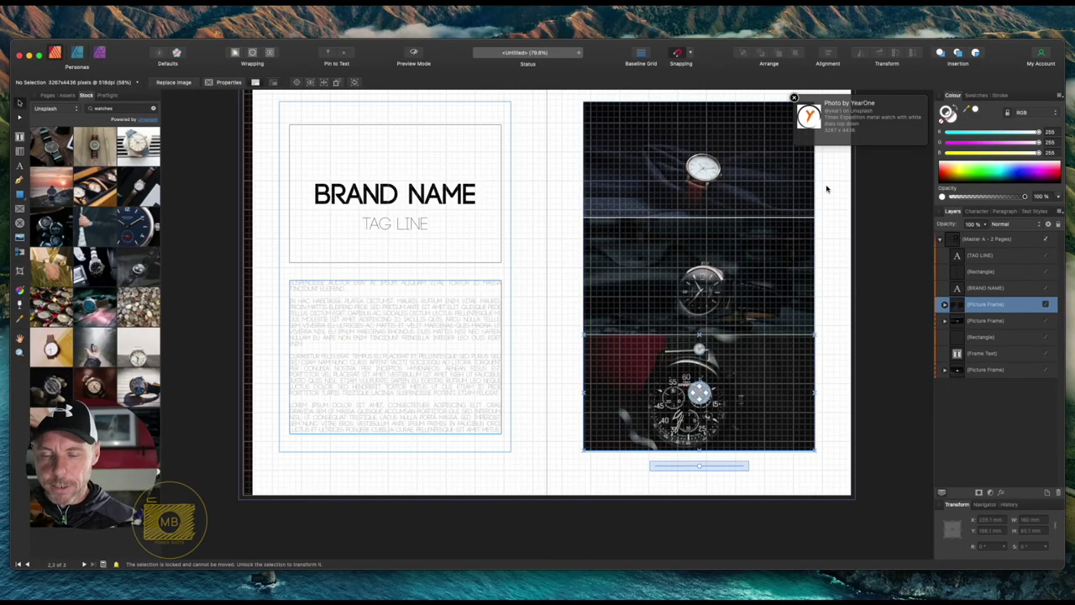
click(793, 98)
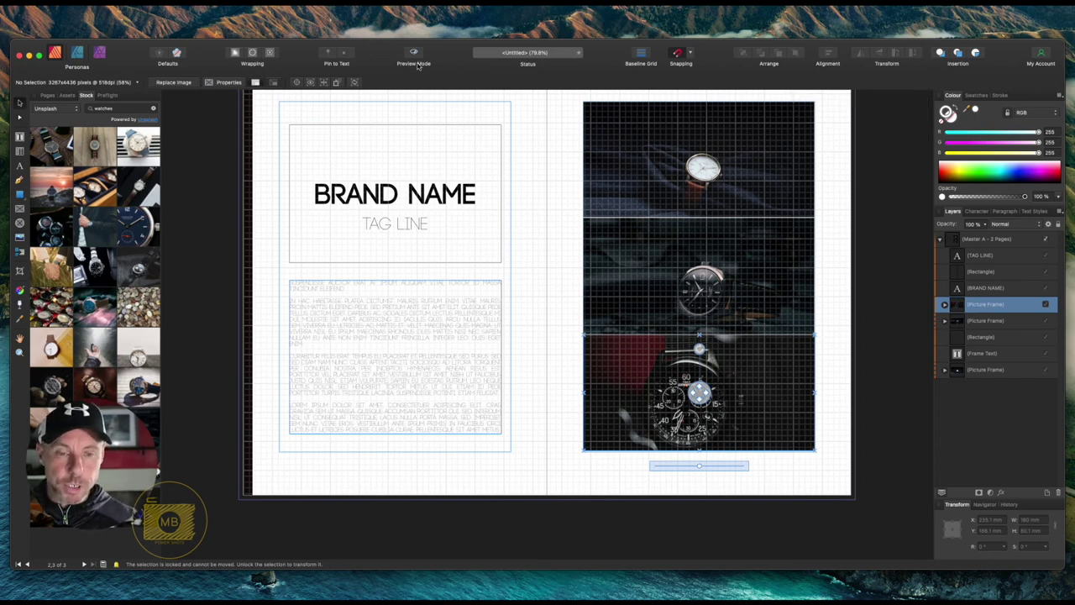
- Return to the Pages panel and show the Pages 2–3 spread in Preview Mode, nothing selected
click(48, 95)
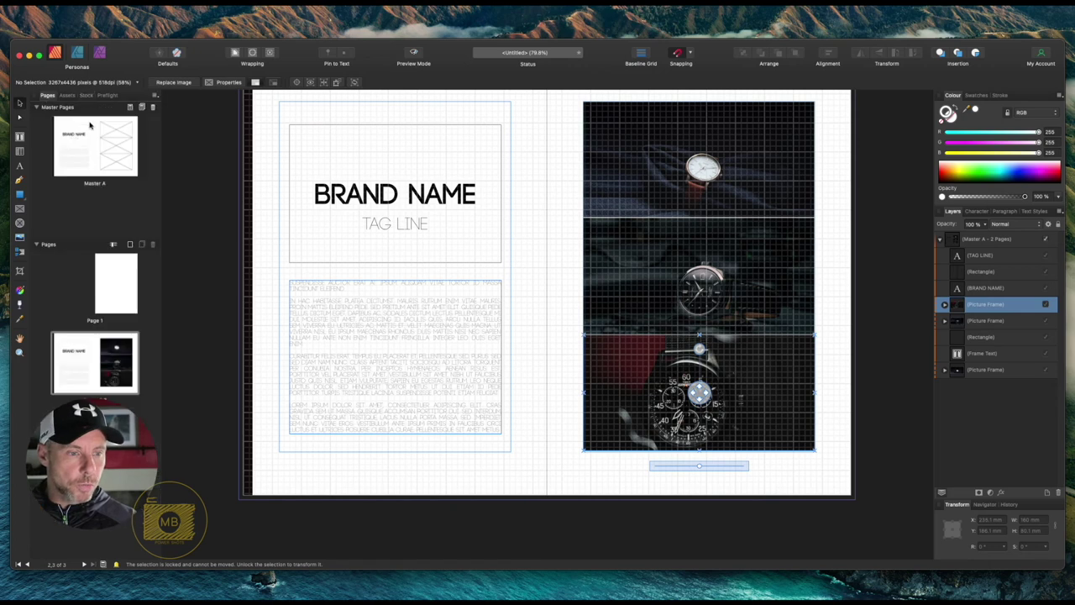
scroll(490, 210, up, 2)
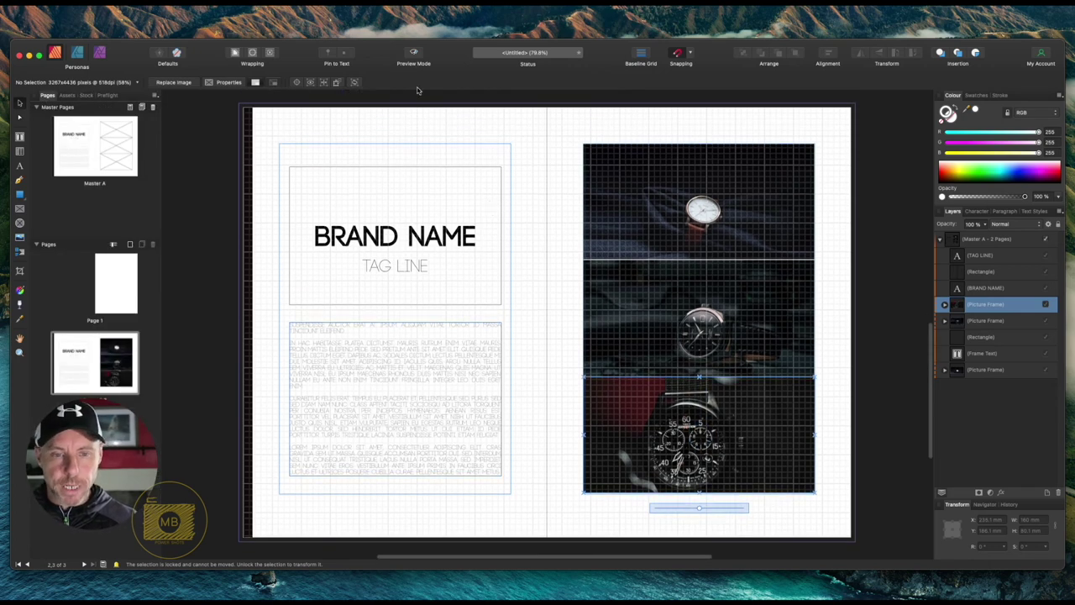
click(413, 57)
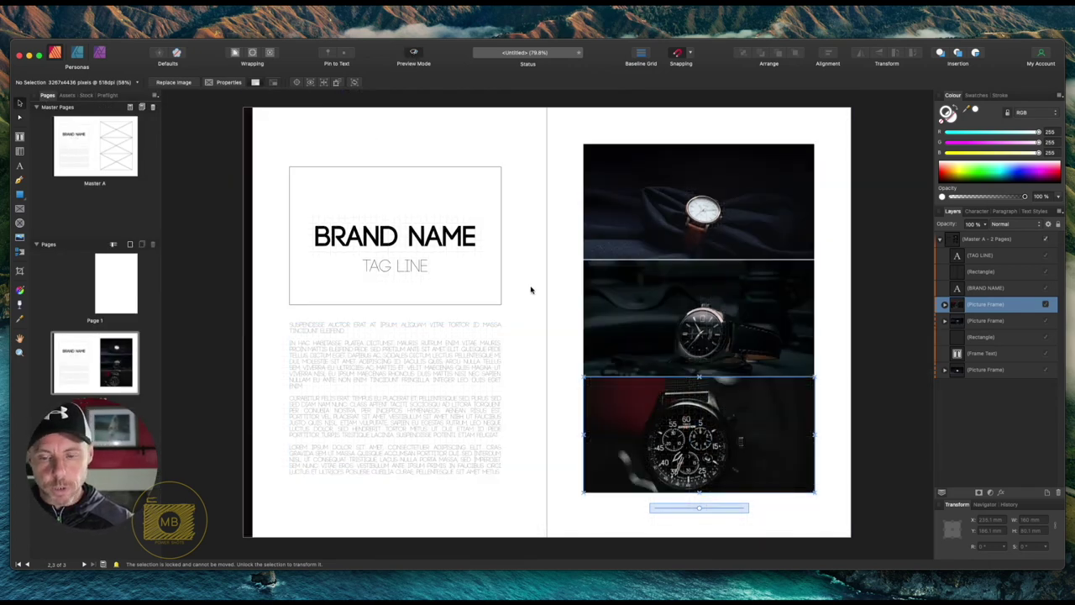
click(839, 353)
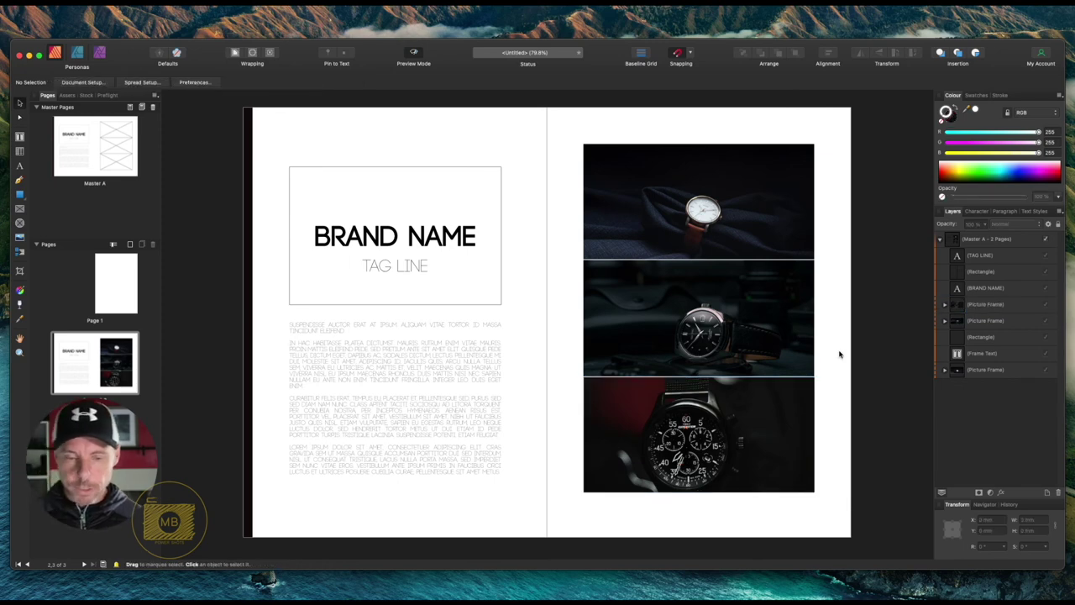